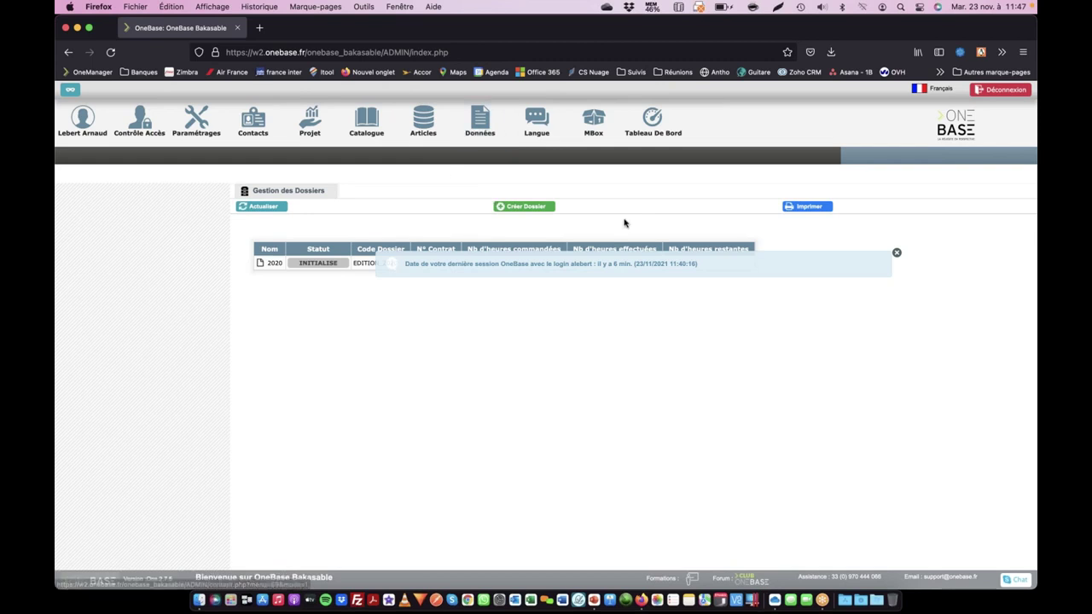
- Go to Données > Export, choose the Fournisseur exports and start a Nouvel Export
click(485, 112)
click(132, 156)
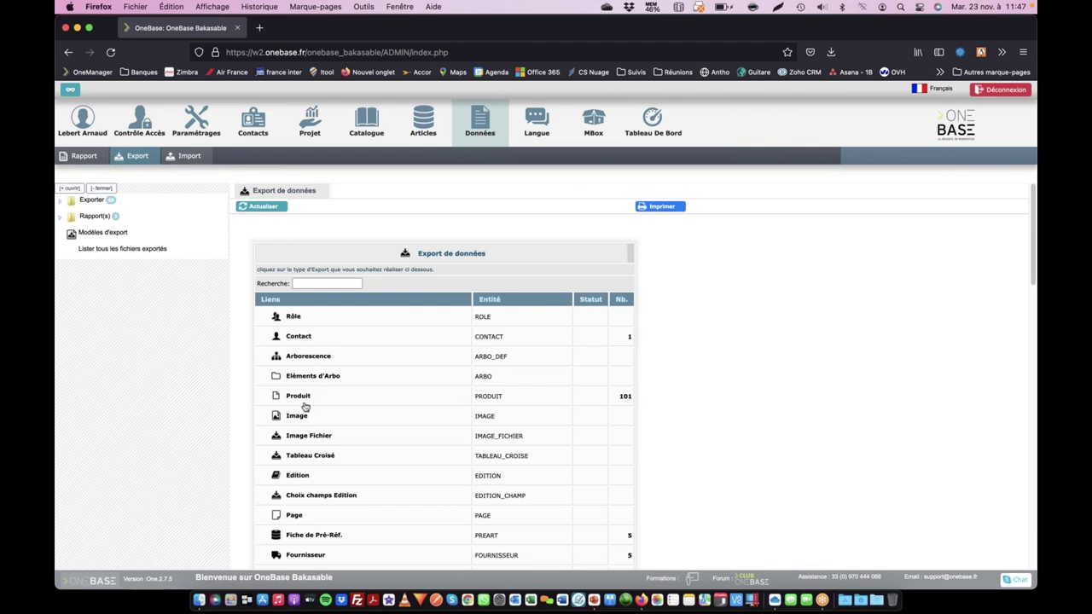
click(321, 567)
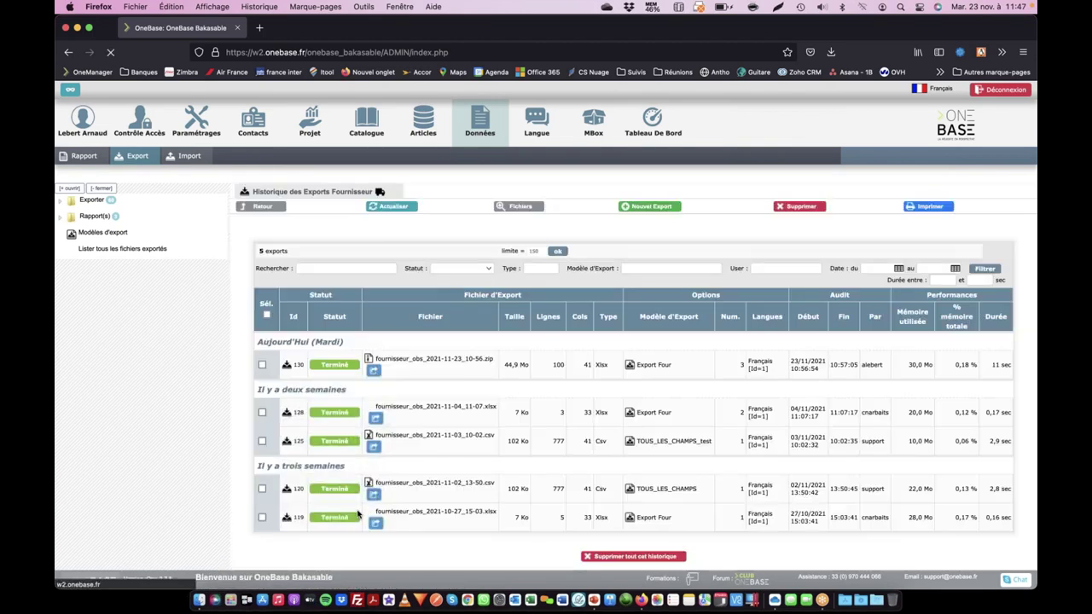
click(629, 206)
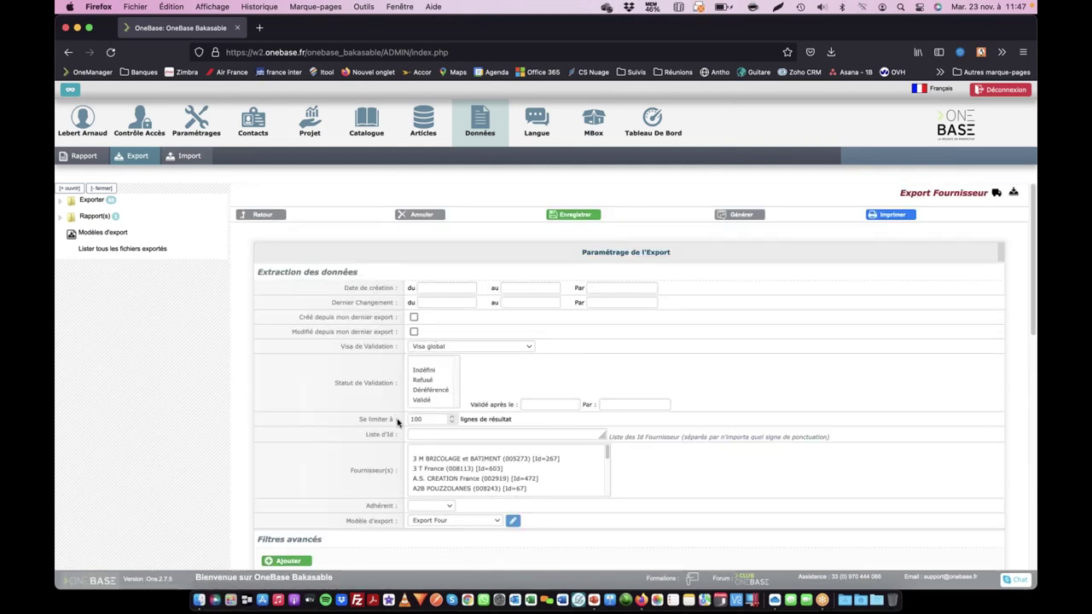
- Change the 'Se limiter à' result line limit from 100 to 50
click(432, 419)
drag(431, 418, 357, 417)
text(50)
key(Tab)
scroll(440, 436, down, 1)
scroll(439, 436, down, 3)
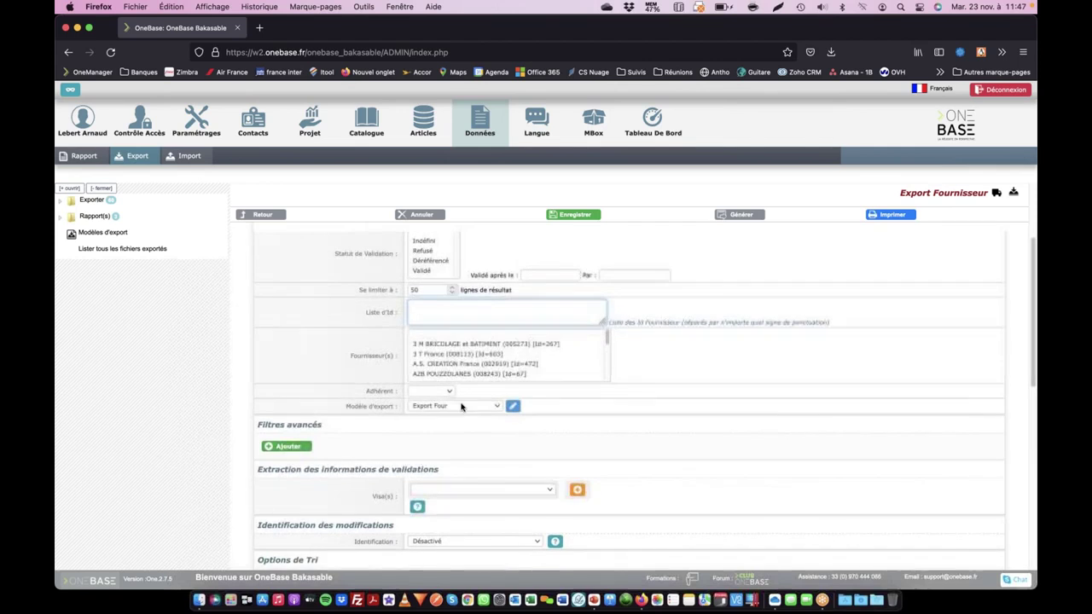
scroll(396, 412, down, 2)
scroll(397, 412, down, 4)
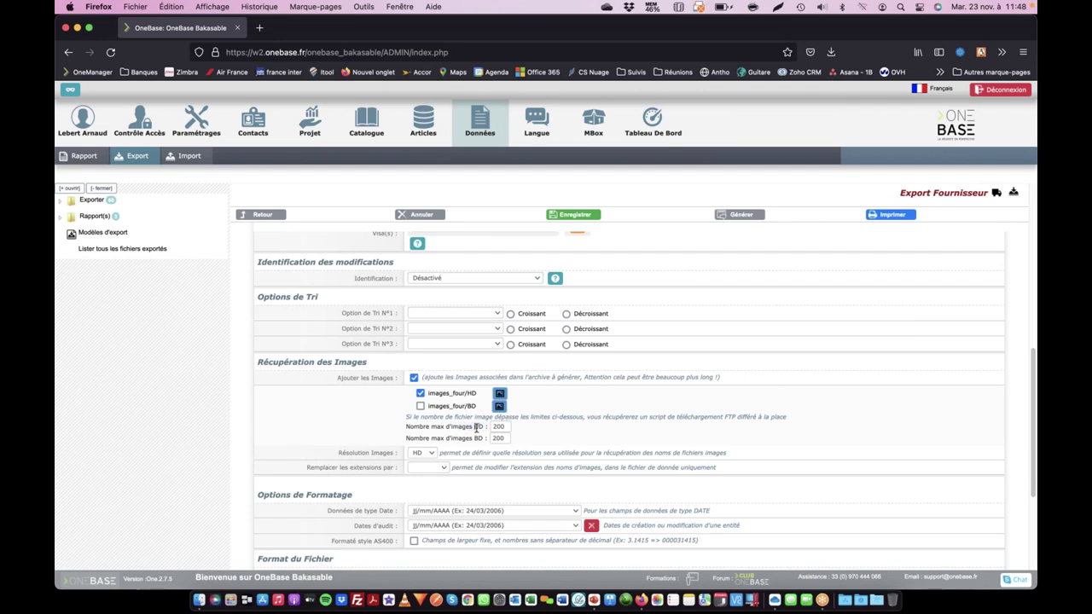
- Set the maximum HD images to 200 and review the XLSX format and file generation options
click(475, 426)
text(20)
key(Tab)
scroll(474, 426, up, 5)
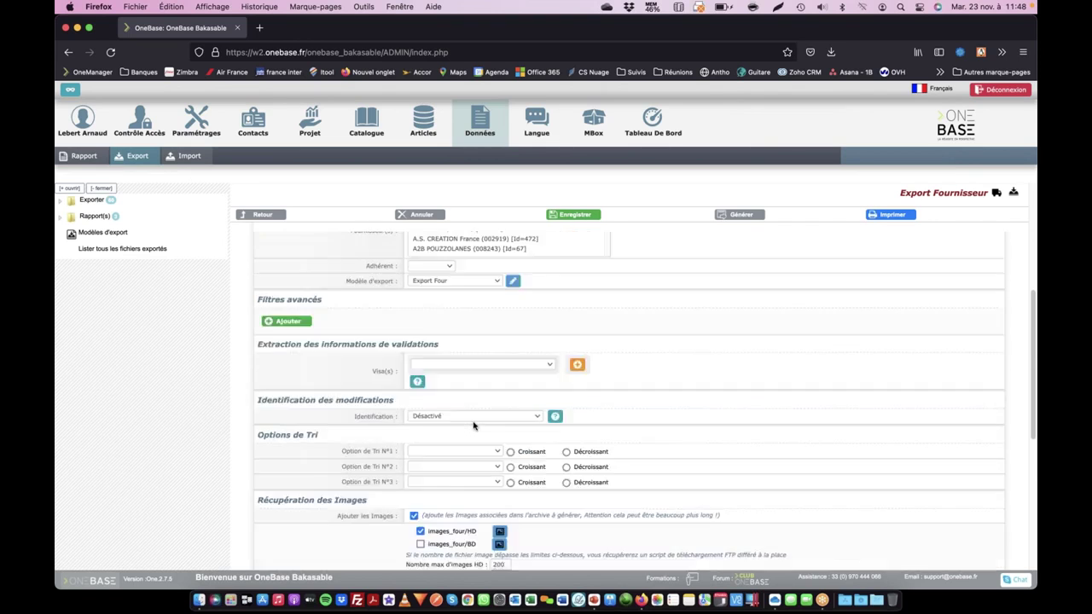
scroll(475, 426, down, 5)
scroll(474, 427, down, 1)
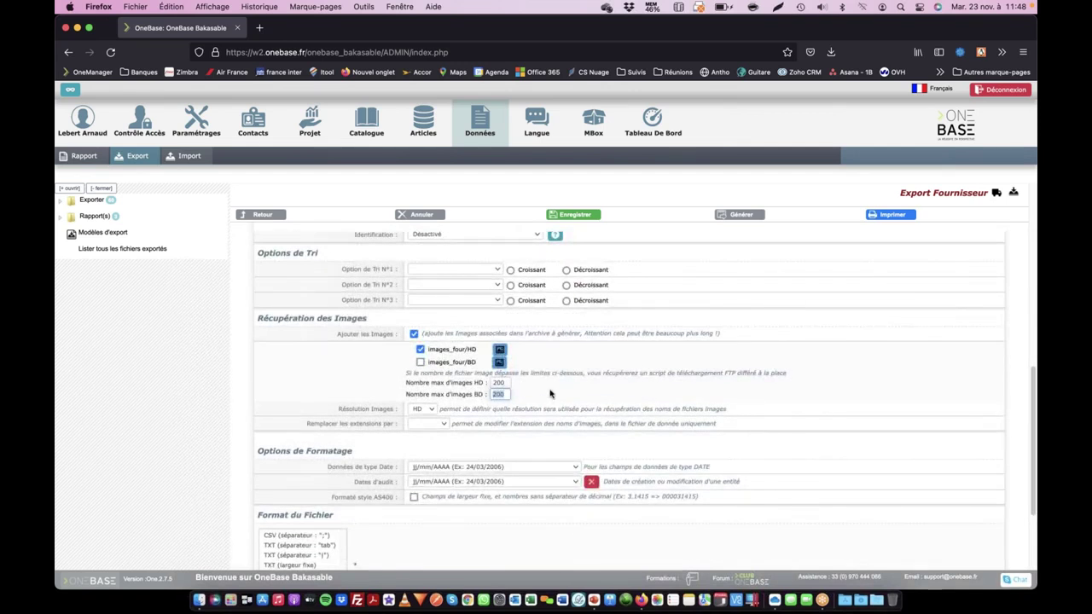
scroll(551, 394, down, 1)
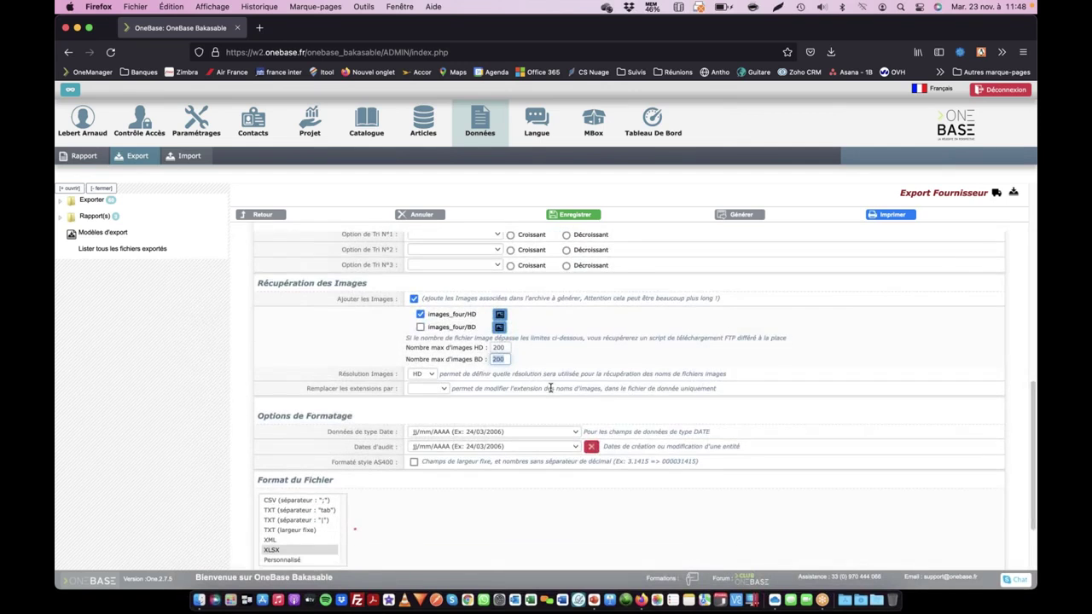
scroll(535, 321, down, 3)
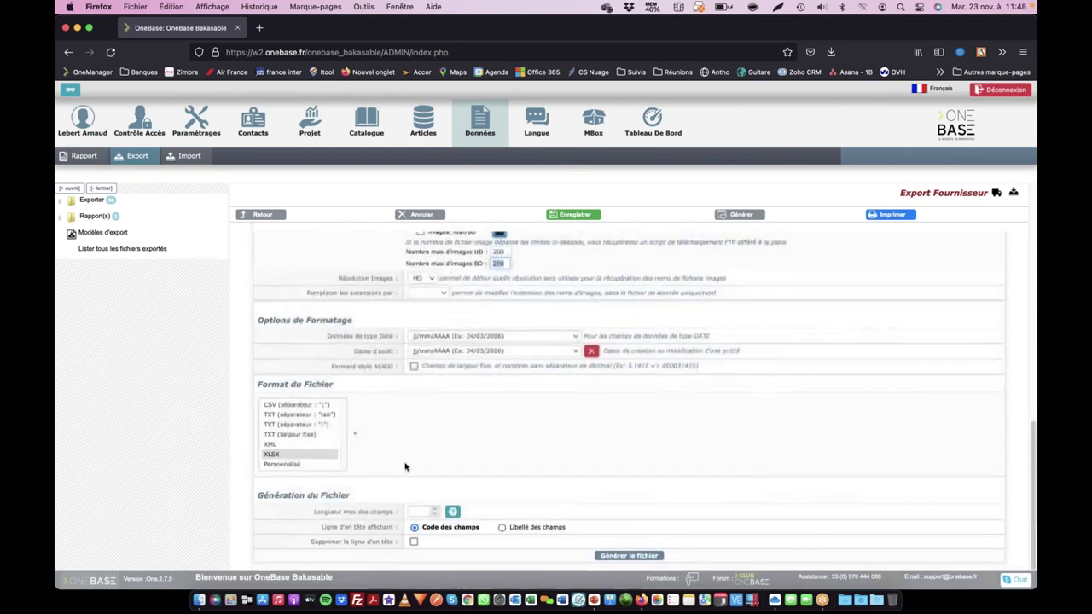
- Generate the supplier export and download fournisseur_obs_2021-11-23_11-48.zip
click(629, 557)
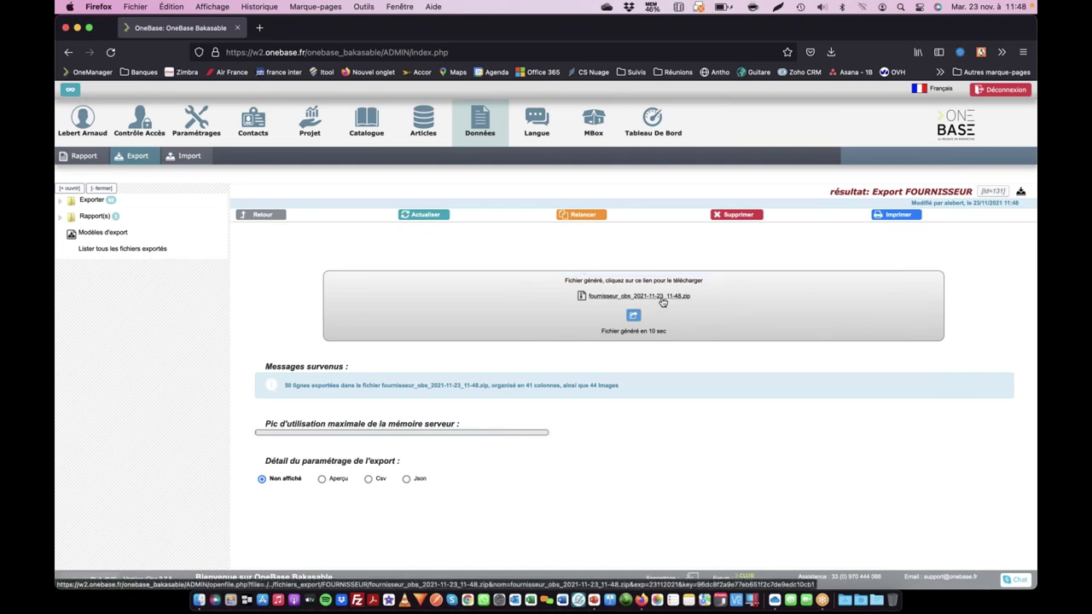
click(662, 302)
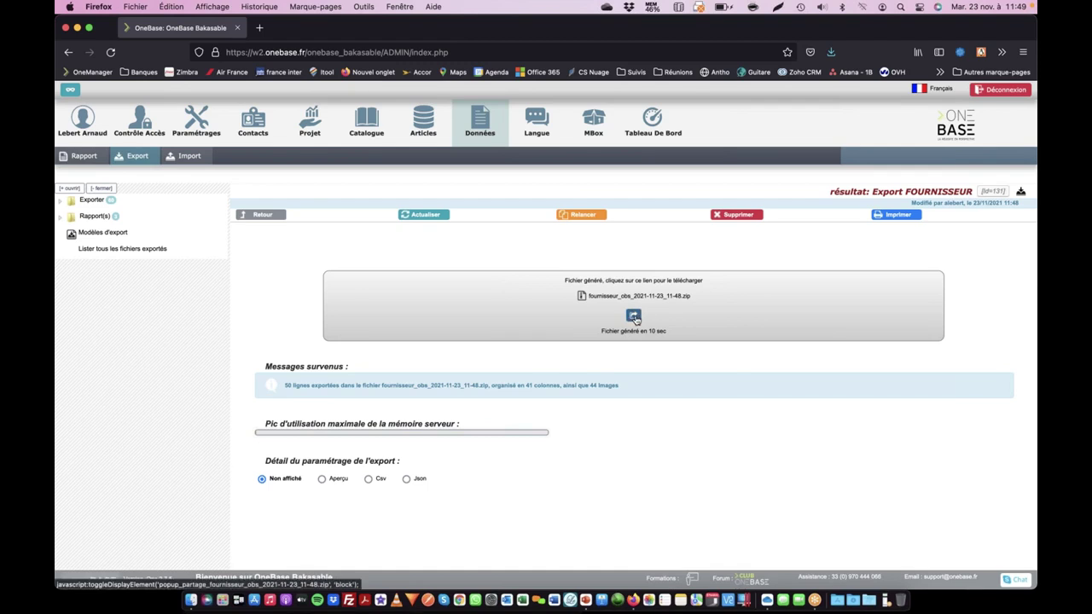
click(635, 317)
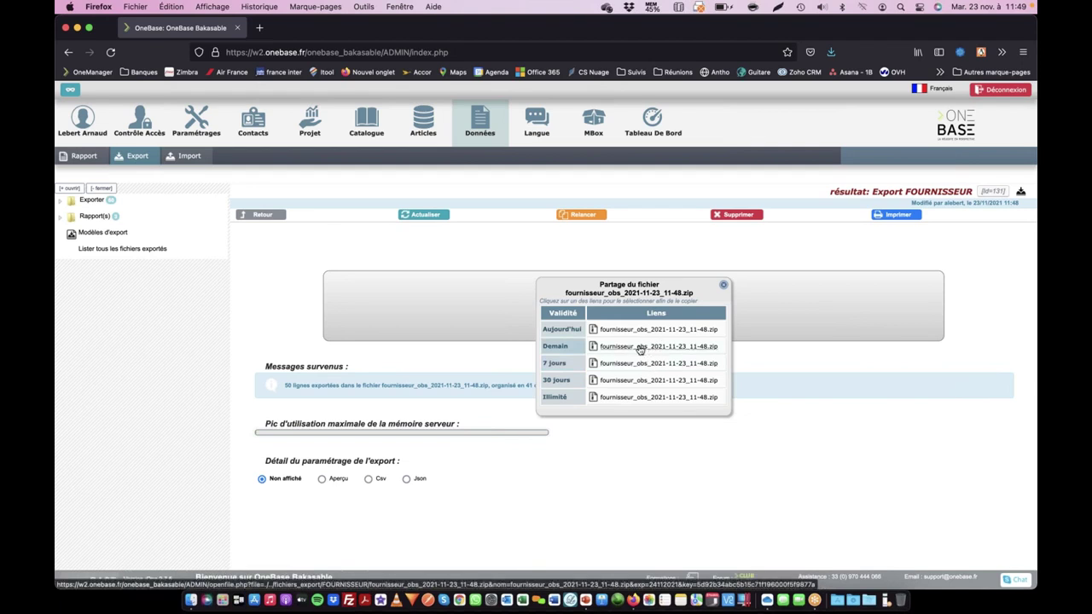
- Copy the Demain (valid until tomorrow) share link from the Partage du fichier popup
right_click(641, 345)
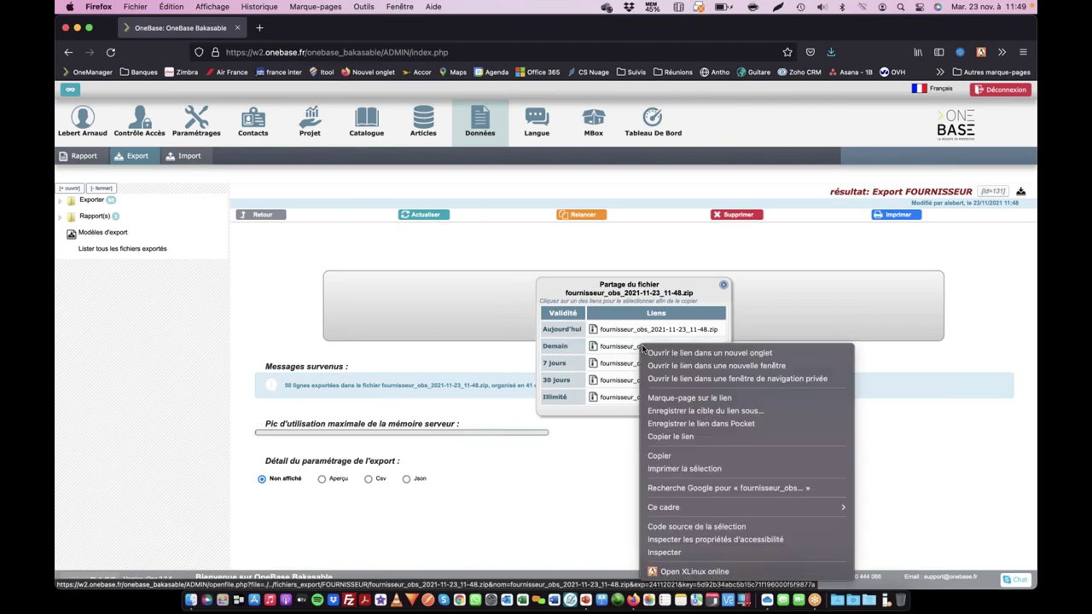
click(676, 437)
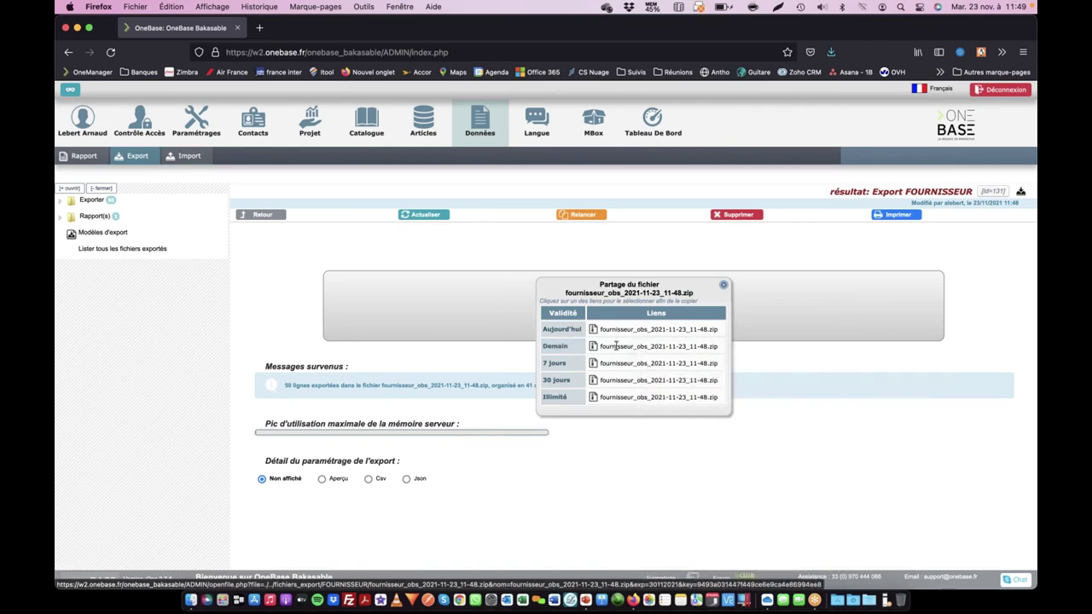
- Open a new private browsing window in Google Chrome
click(459, 597)
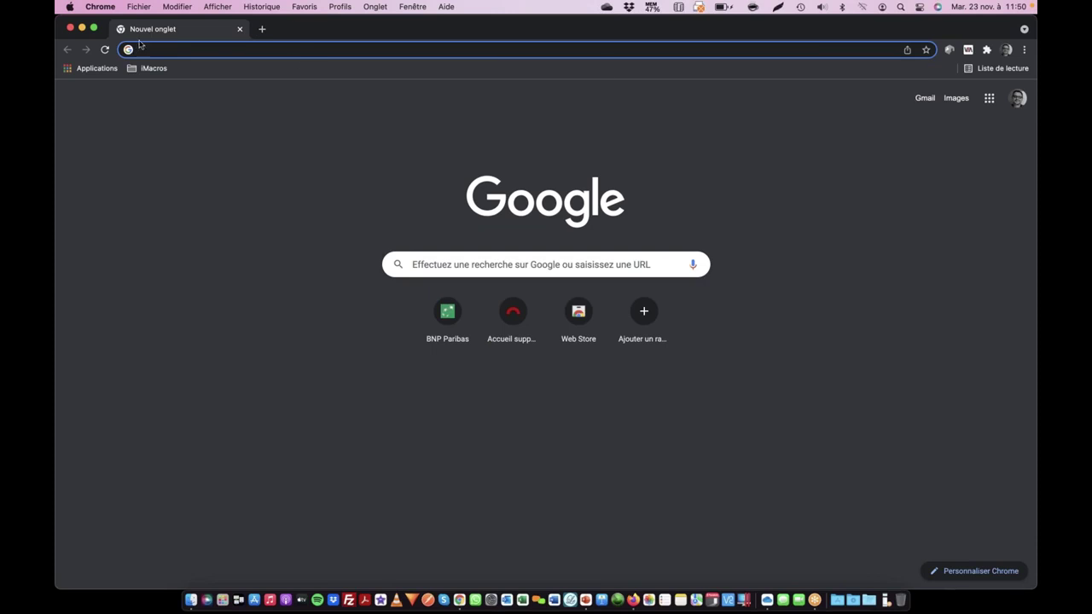
click(142, 10)
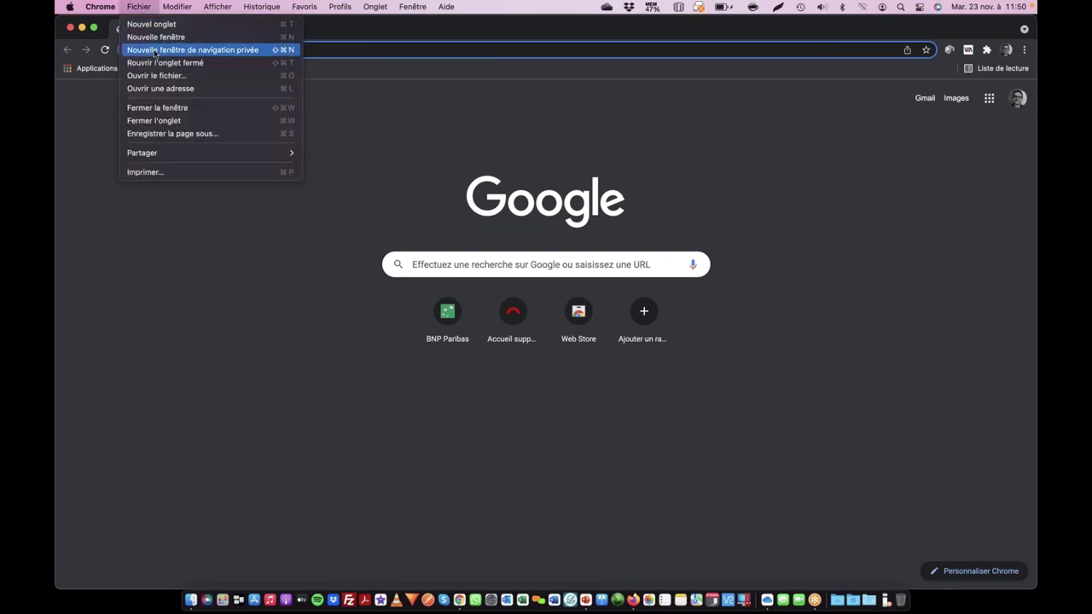
click(196, 50)
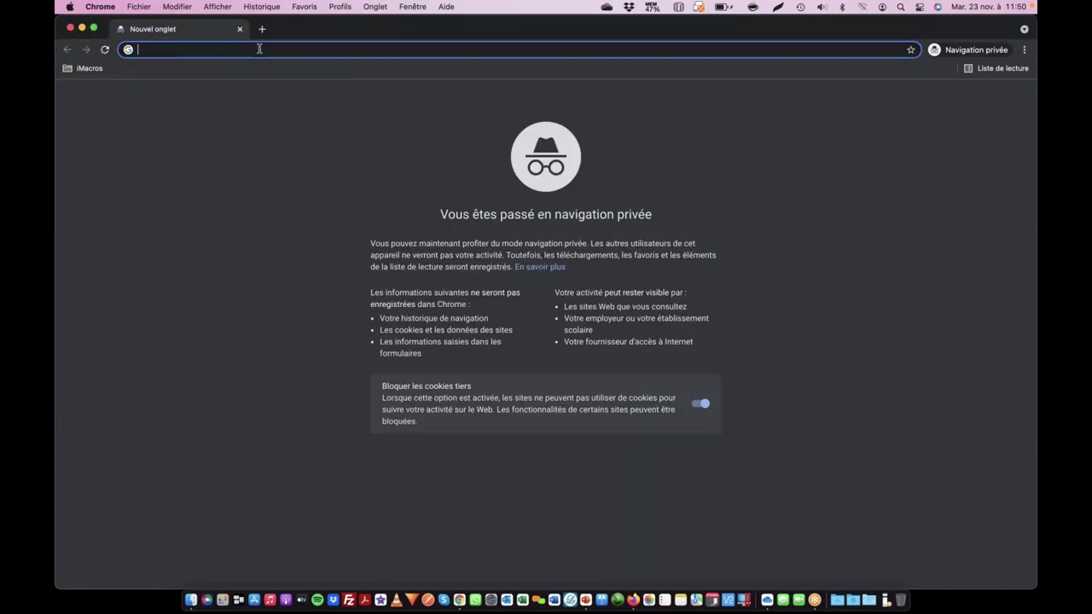
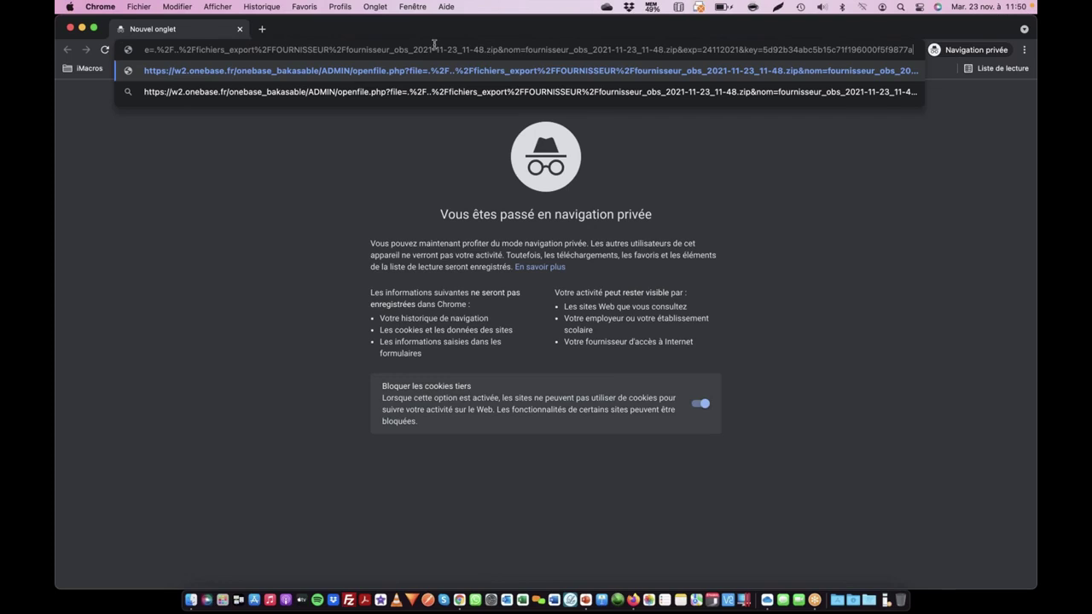
- Paste the share link, check its expiry date, and load it to download the supplier zip
drag(683, 49, 923, 51)
click(713, 49)
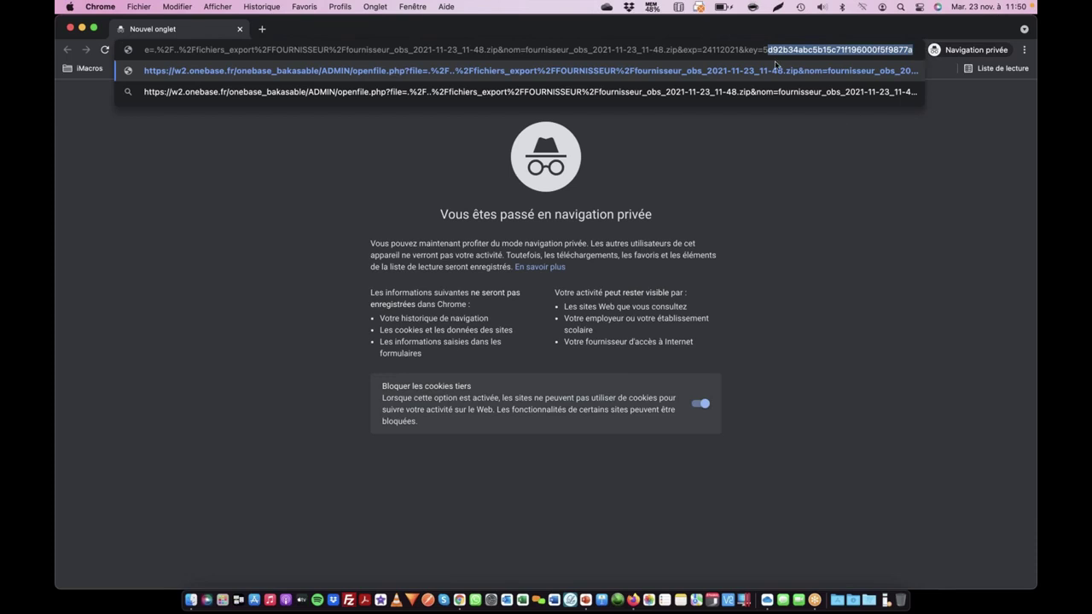
click(850, 138)
click(773, 49)
key(Return)
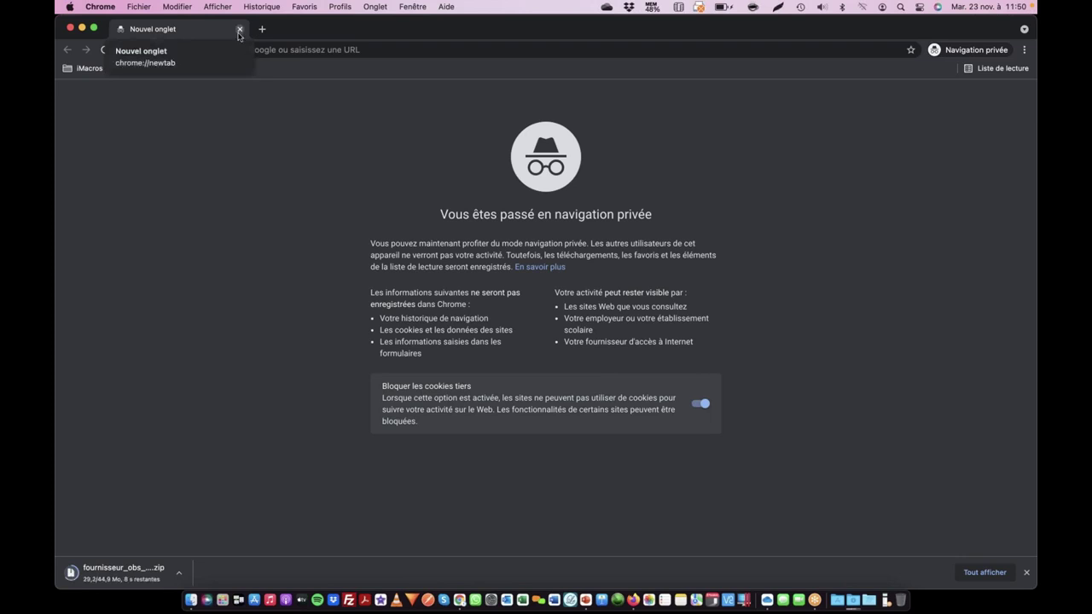
key(super+Tab)
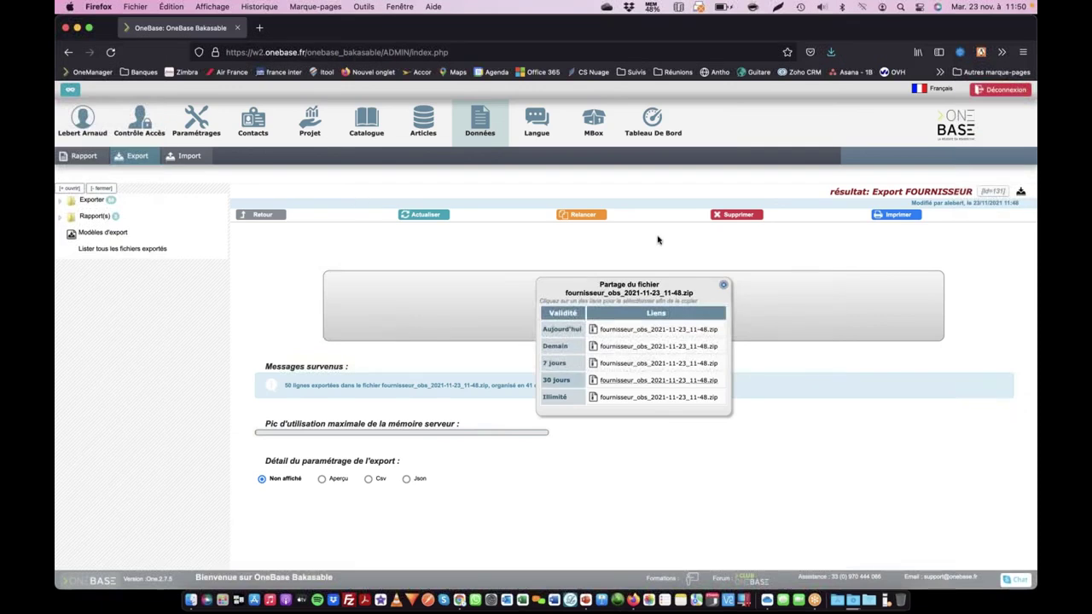
- Close the share popup and open the older 27/10/2021 supplier export from the history
click(725, 285)
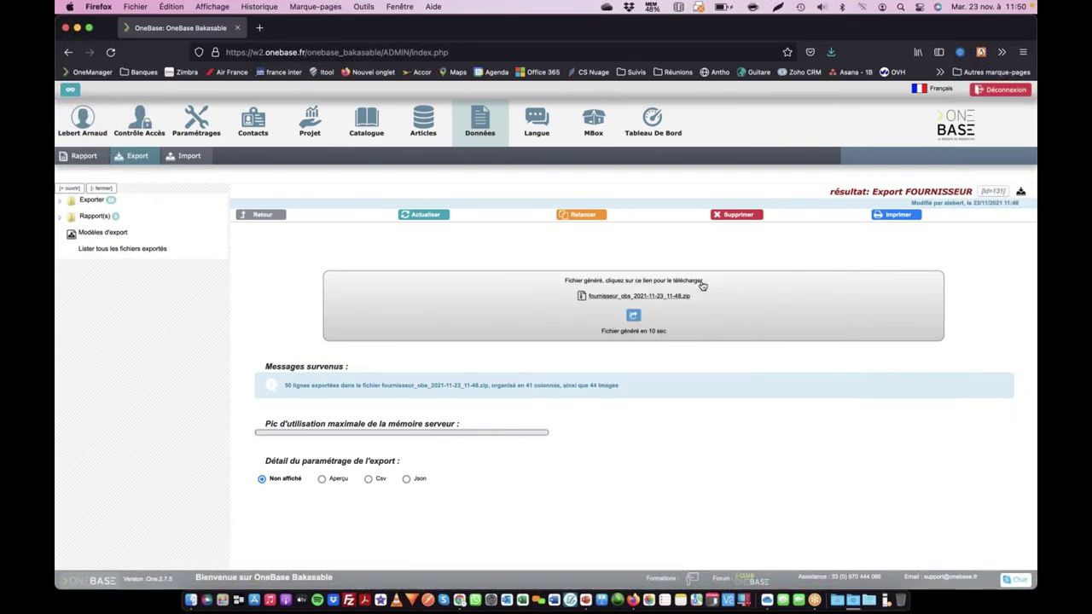
click(265, 215)
scroll(386, 357, down, 1)
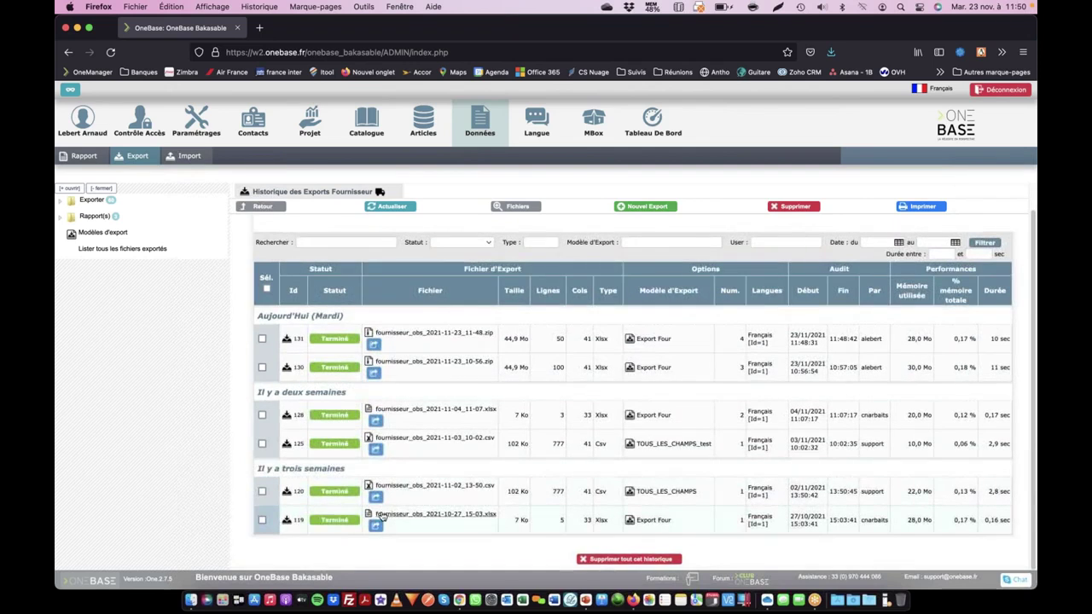
click(287, 519)
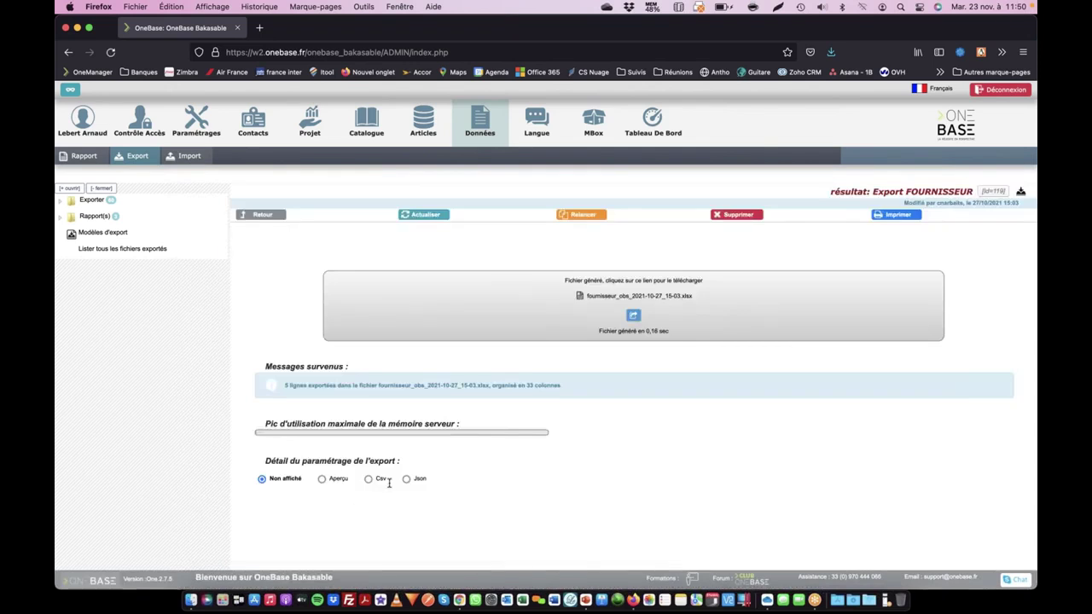
- Check the older export's share links, then go to the MBox Réponses list
click(633, 314)
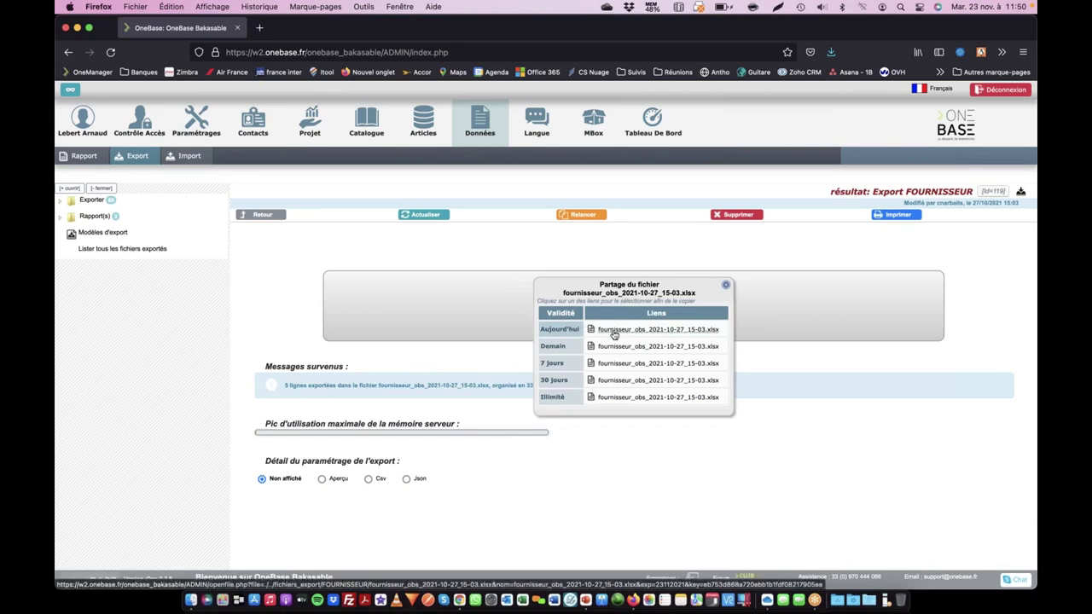
click(726, 285)
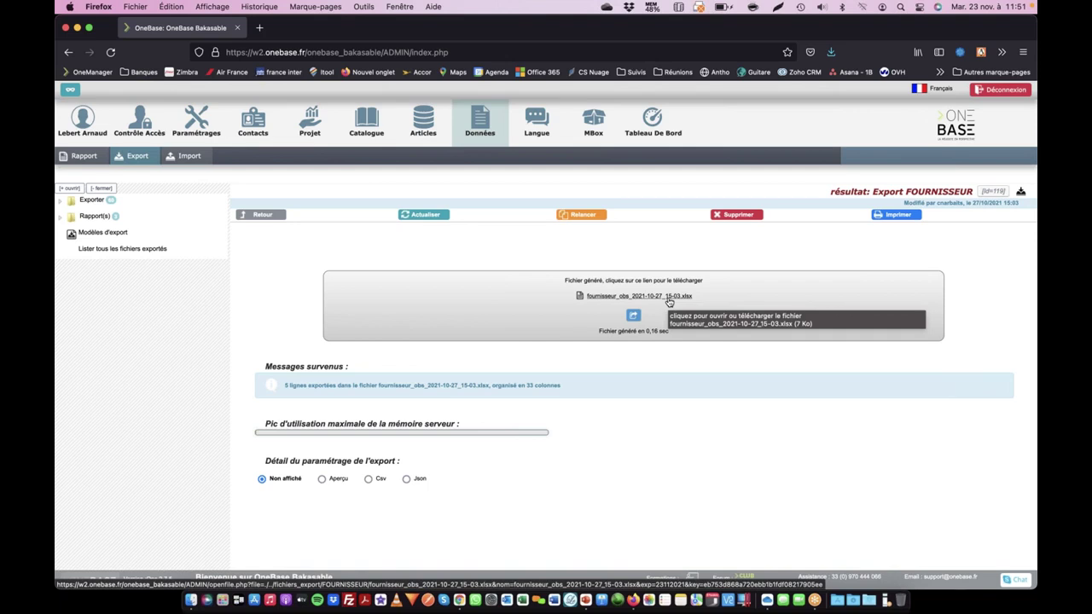
click(635, 317)
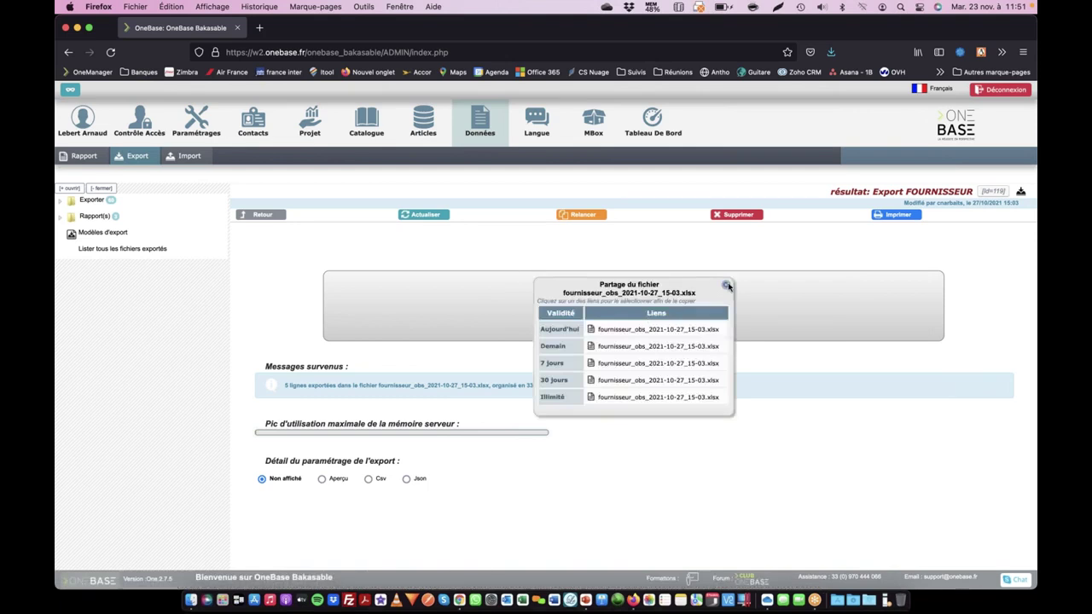
click(726, 285)
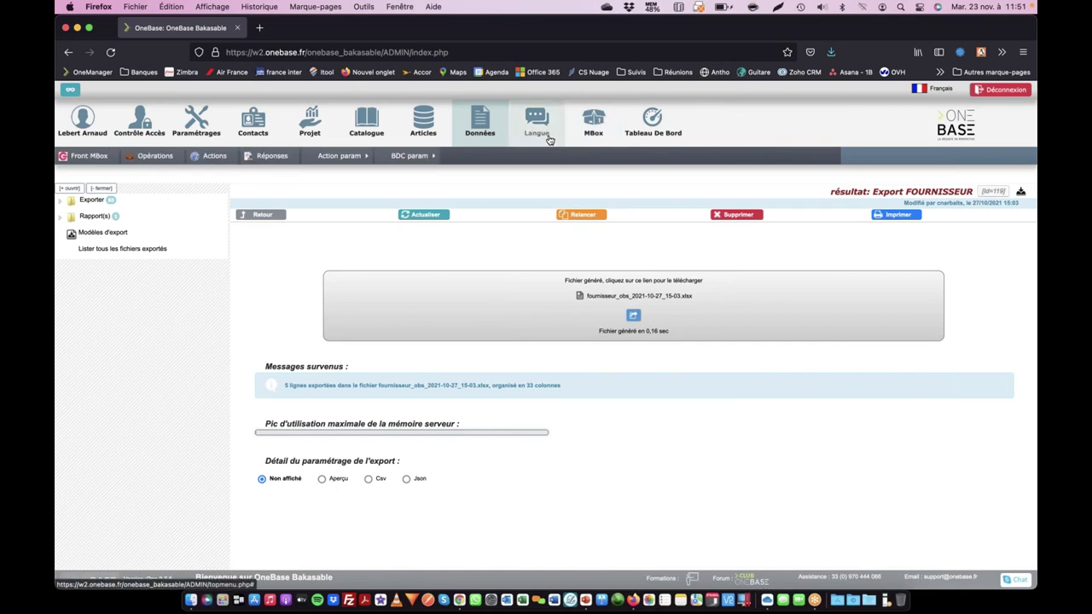
click(275, 156)
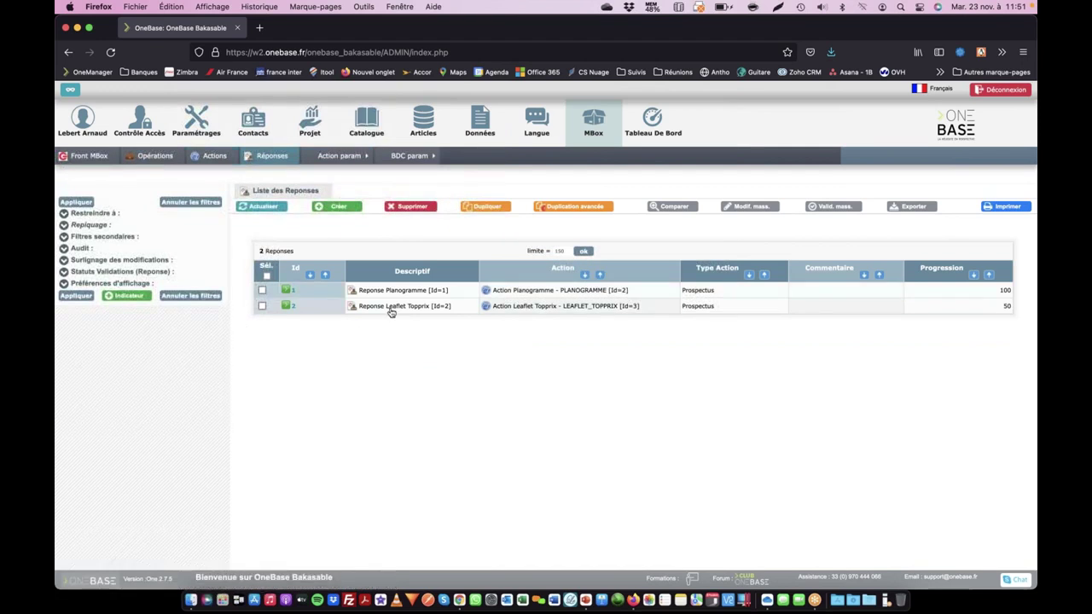
- Open 'Reponse Leaflet Topprix' from row 2 of the Liste des Réponses
drag(355, 306, 368, 343)
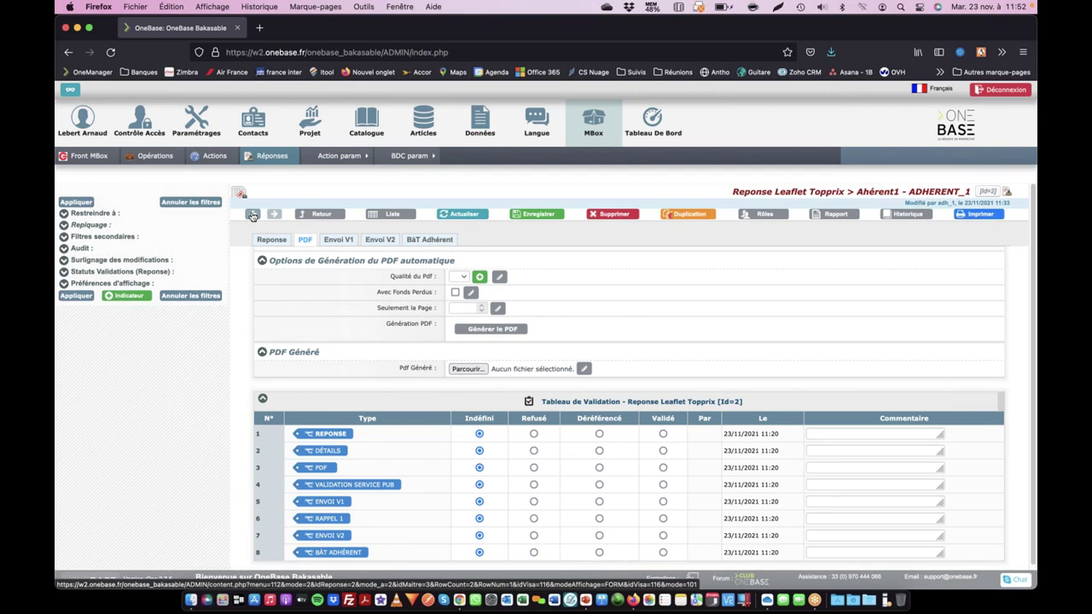
- Step back to Reponse Planogramme, which has Catalogue Lapeyre_compressed.pdf attached
click(252, 215)
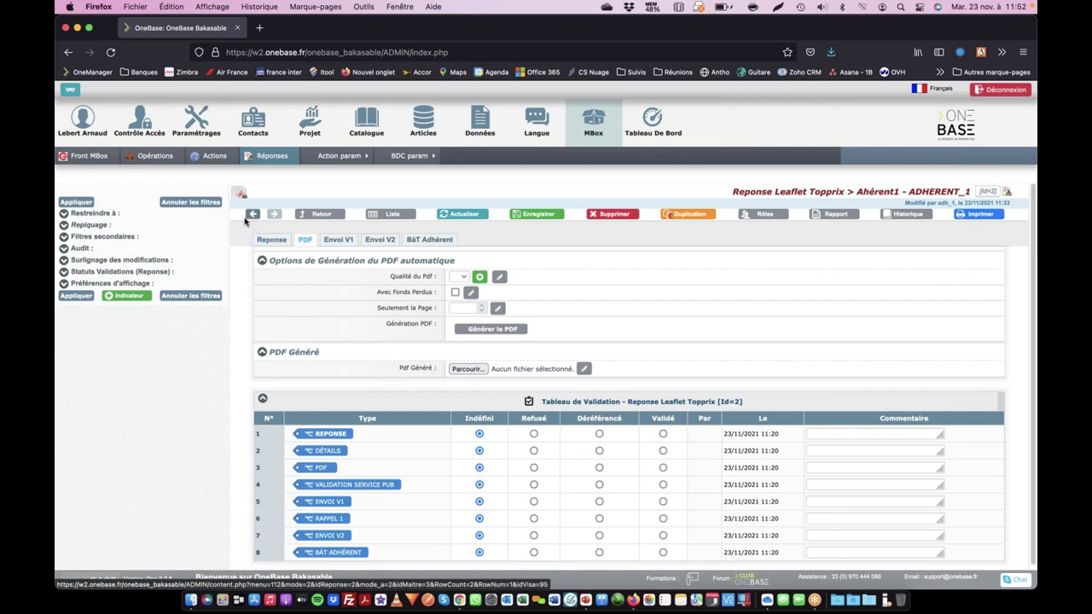
click(253, 214)
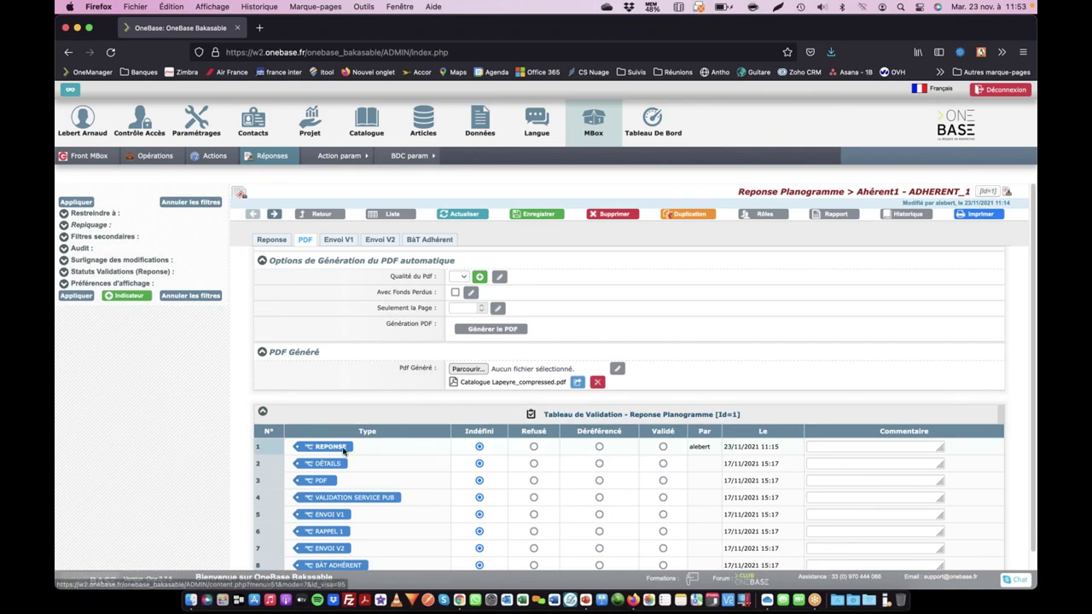
- Mark the REPONSE step Validé and select the catalogue PDF link in the simulated alert email
click(663, 448)
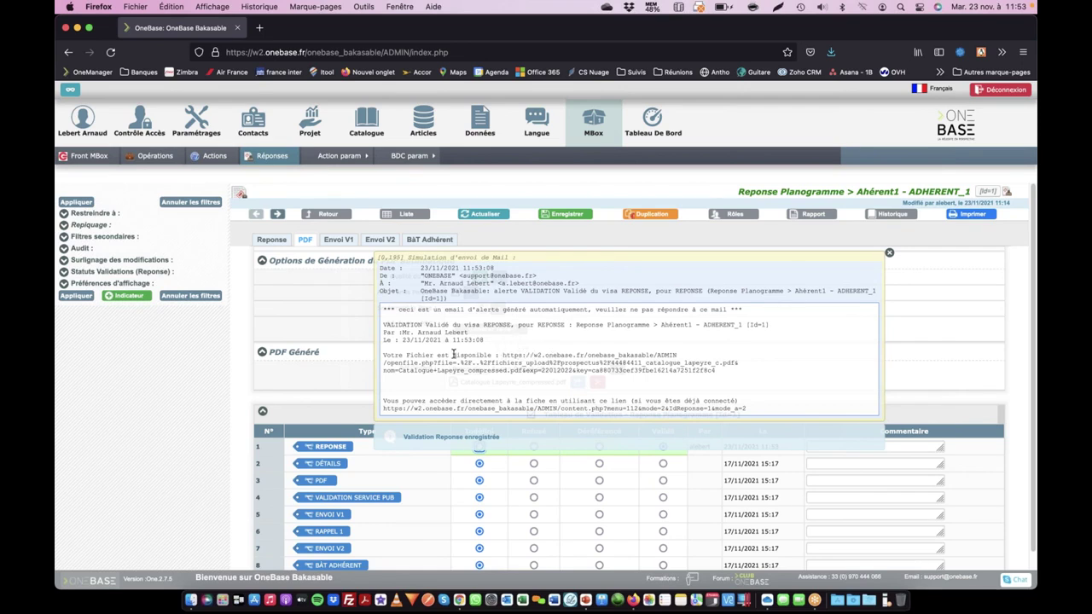
drag(450, 355, 587, 355)
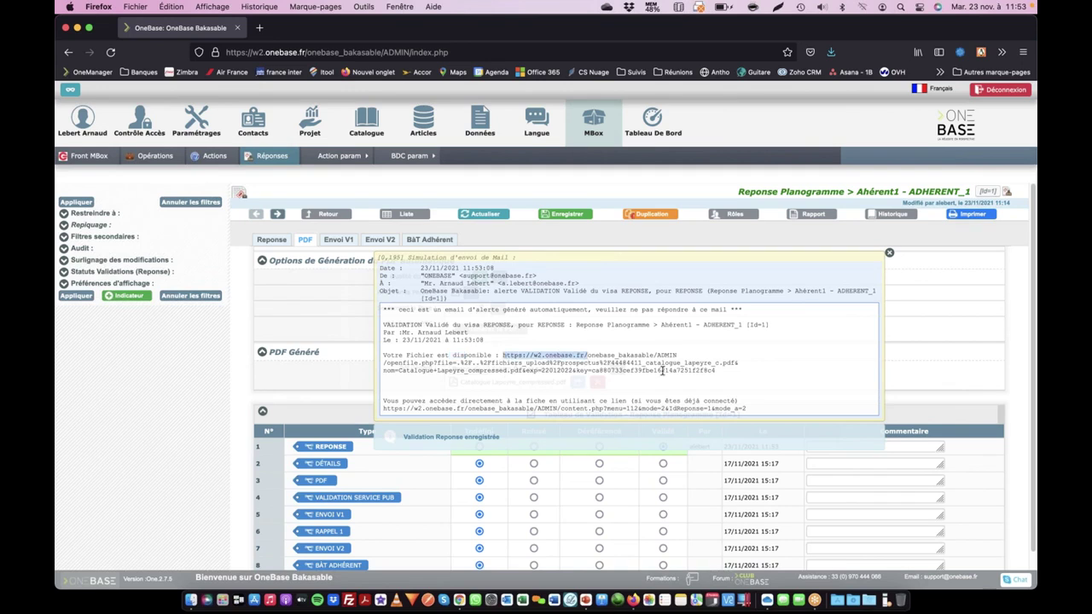
drag(715, 373, 573, 378)
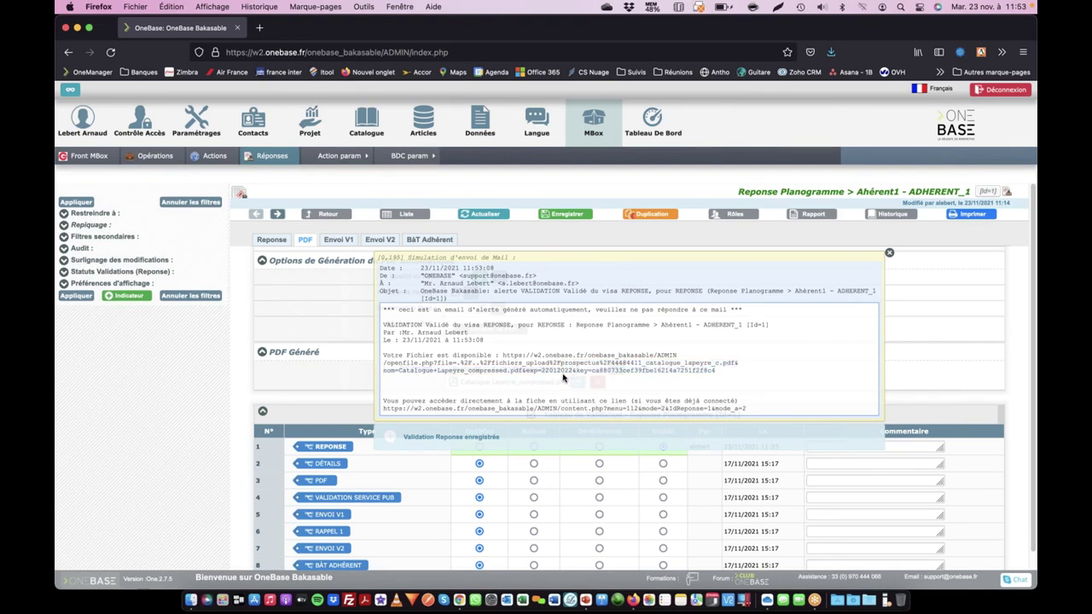
click(563, 378)
drag(715, 373, 502, 357)
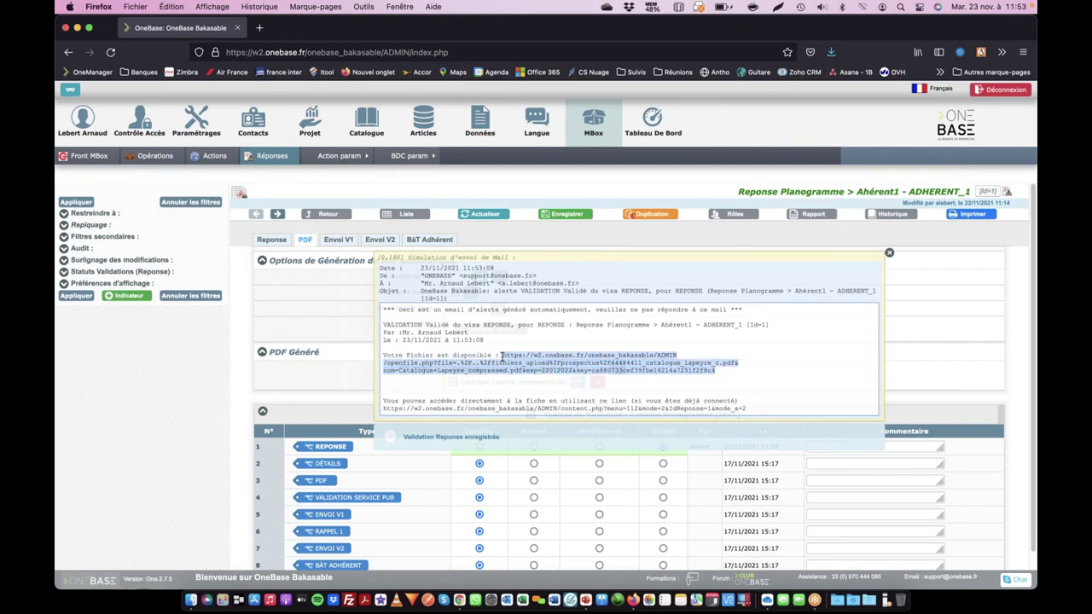
- Load the catalogue PDF link in Chrome's private window to download it, then return to Firefox
click(459, 600)
click(390, 50)
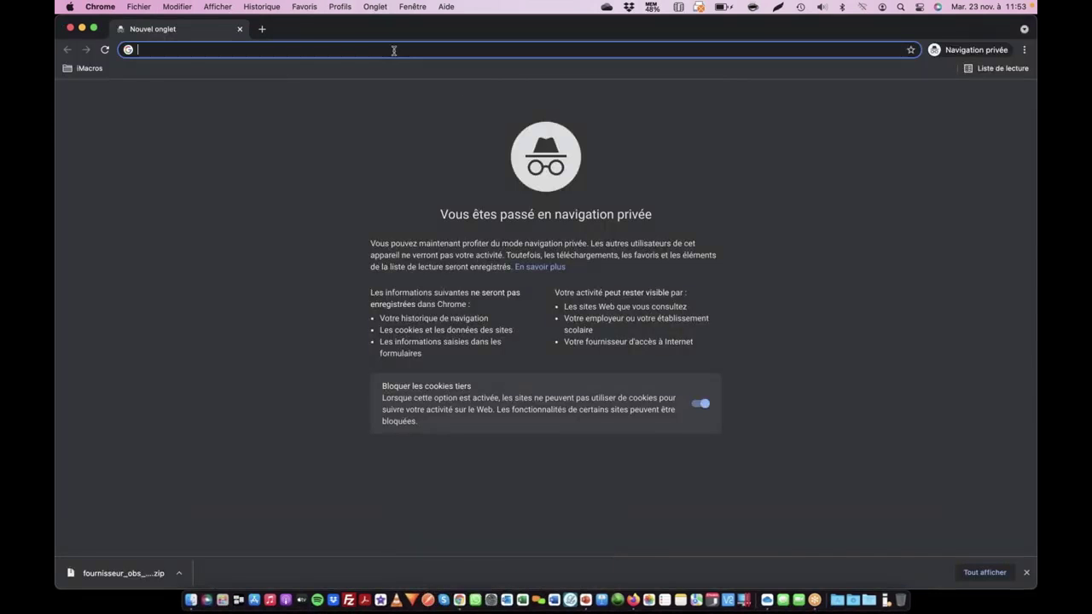
key(super+v)
key(Return)
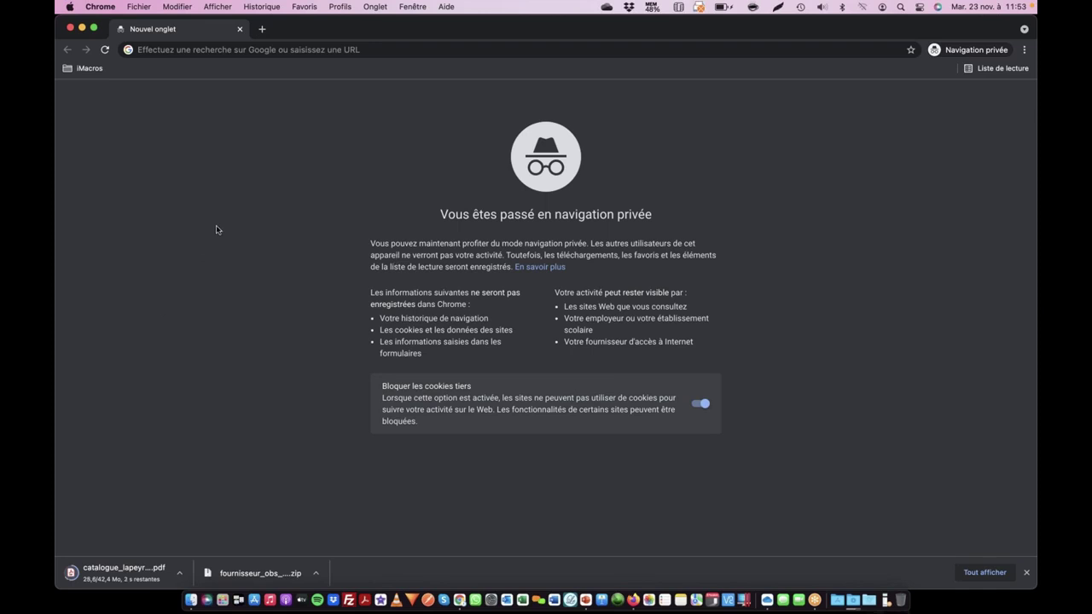
key(super+Tab)
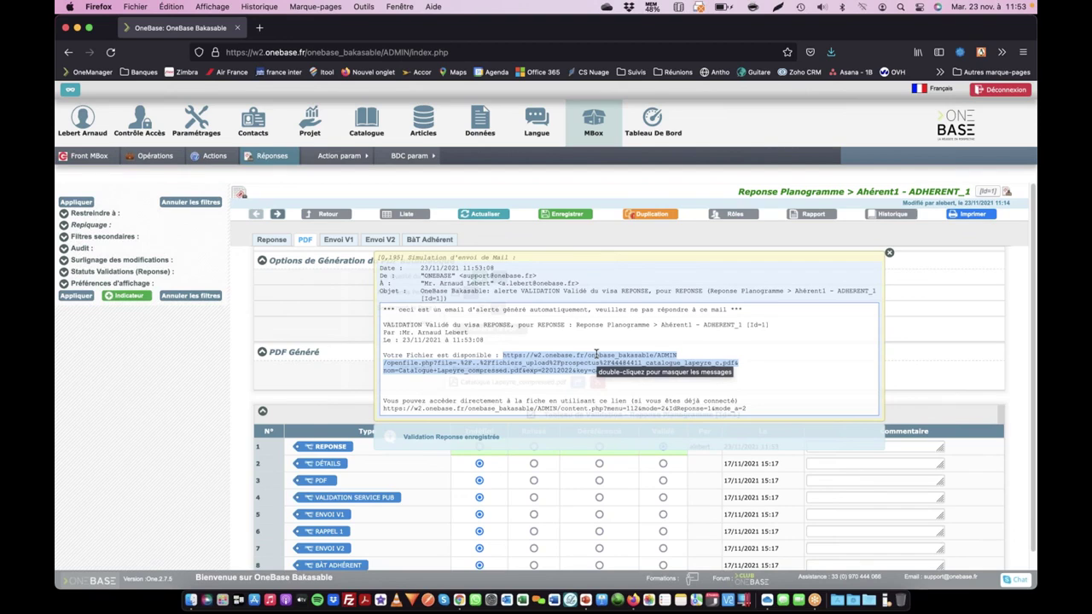
- Copy the entire catalogue PDF download link from the alert email into the private Chrome window
click(758, 376)
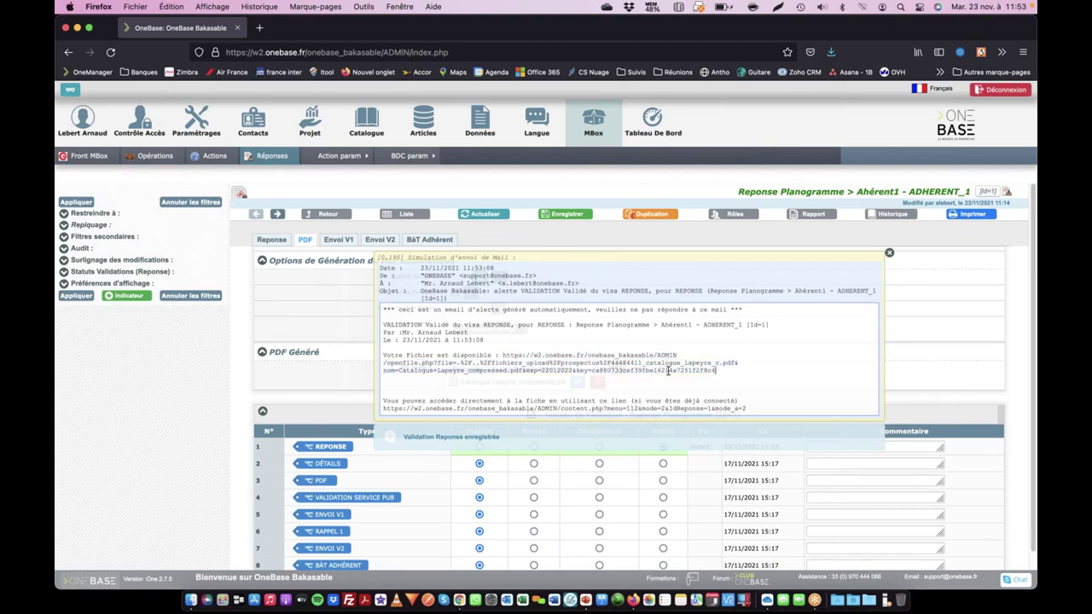
drag(669, 372, 653, 372)
drag(722, 374, 503, 358)
key(super+c)
key(super+Tab)
- Open the pasted PDF link privately, confirm the invalid or expired key error, and return to OneBase
click(385, 50)
key(super+v)
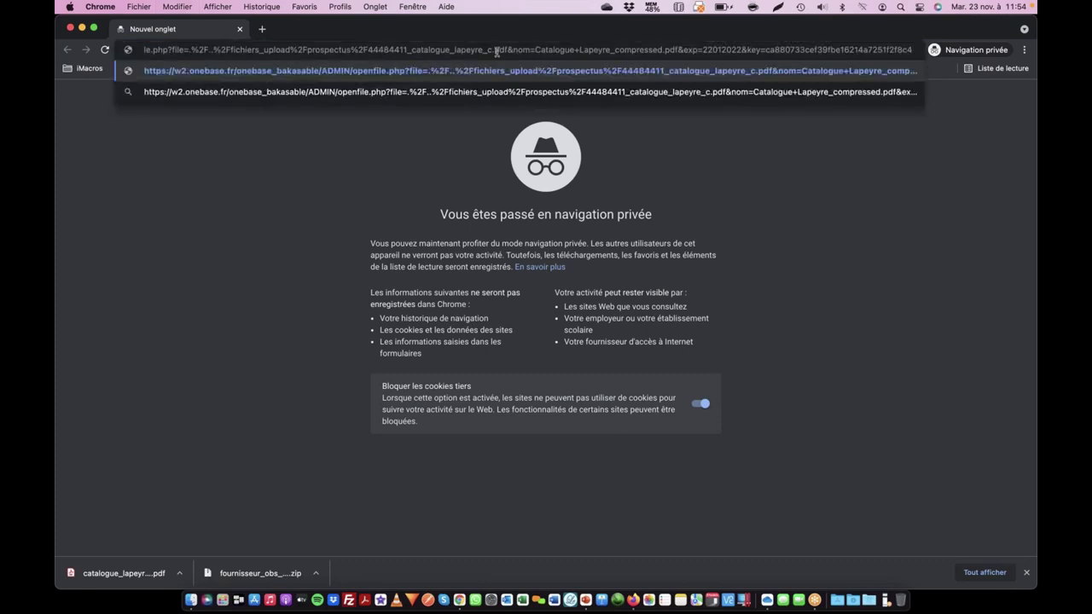
key(Left)
key(Left)
key(Left)
key(Left)
key(Left)
key(Left)
key(Left)
key(Left)
key(Left)
key(Left)
key(Left)
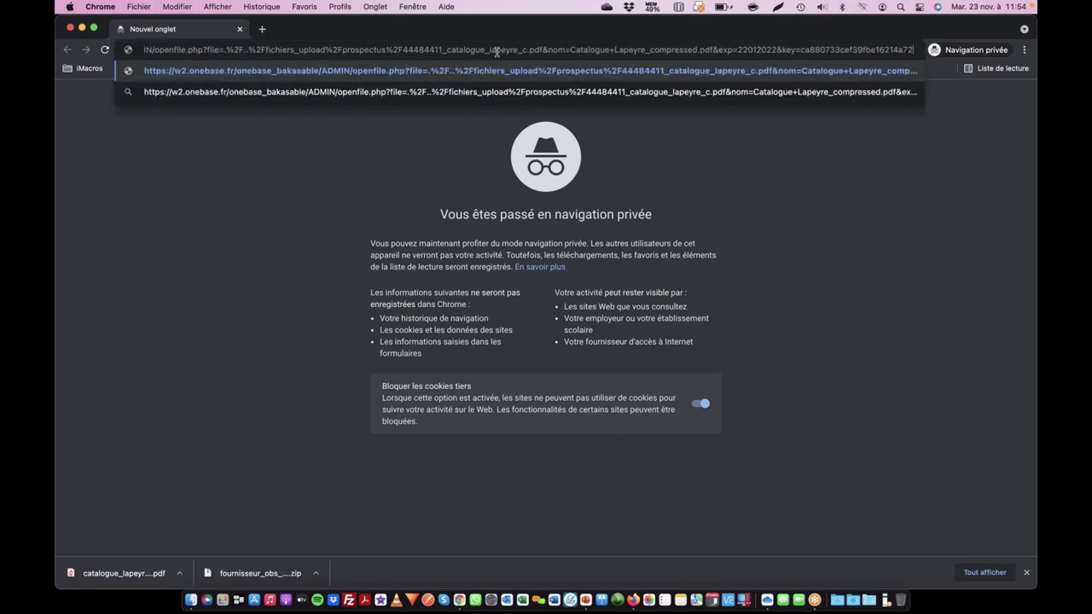
key(Return)
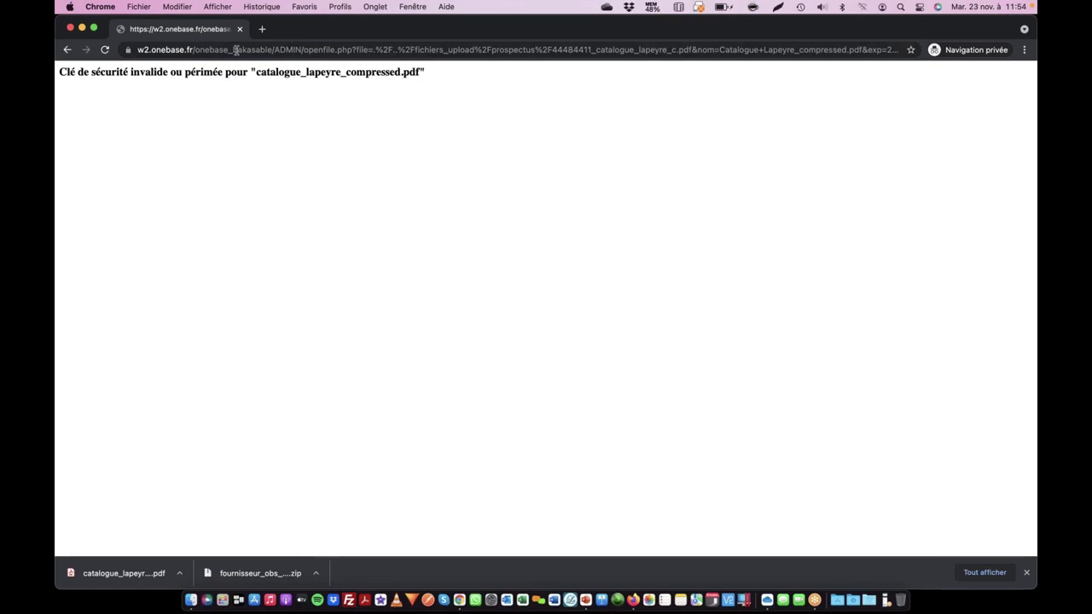
key(super+Tab)
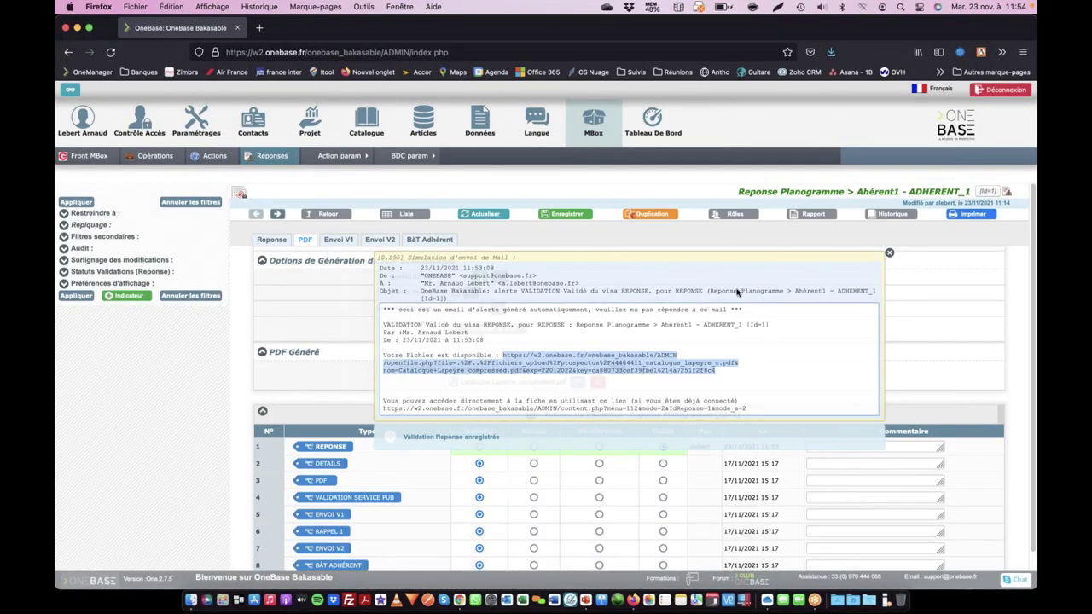
- Close the alert email and review the Catalogue Lapeyre PDF sharing links
click(889, 253)
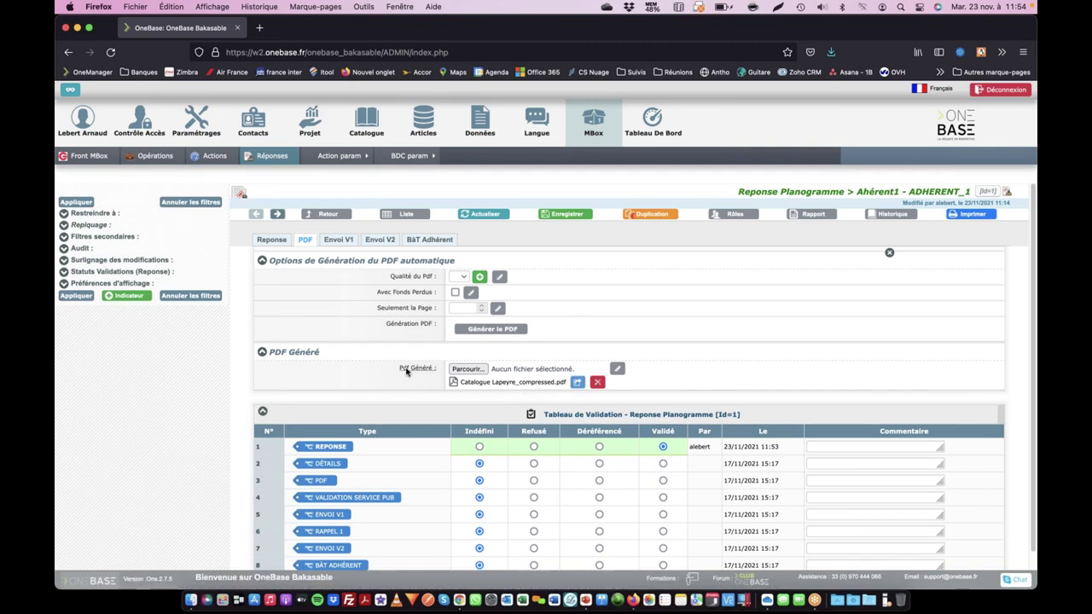
click(578, 382)
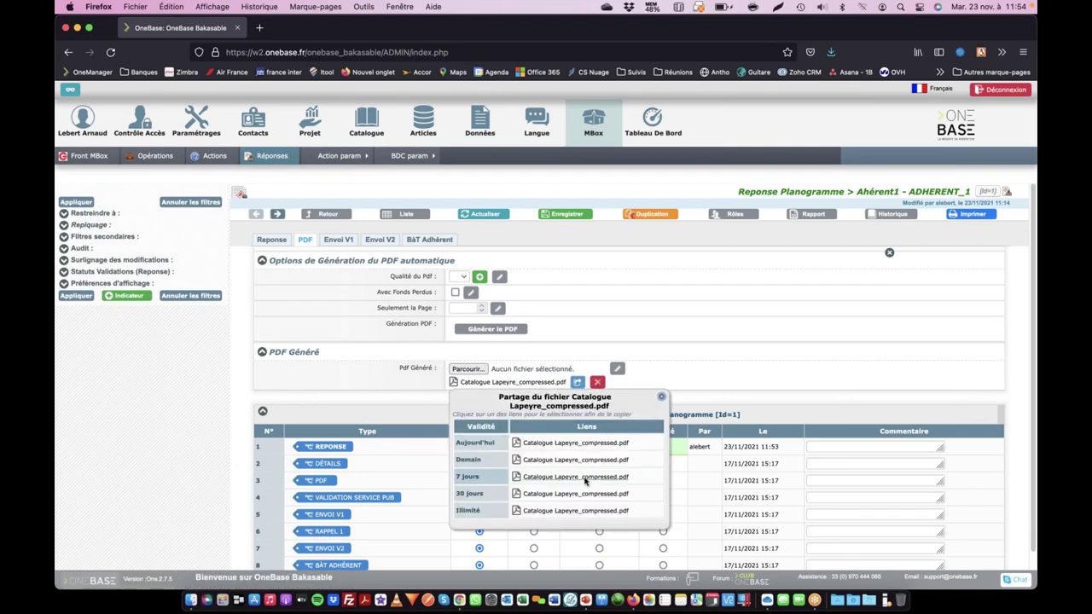
scroll(585, 481, down, 1)
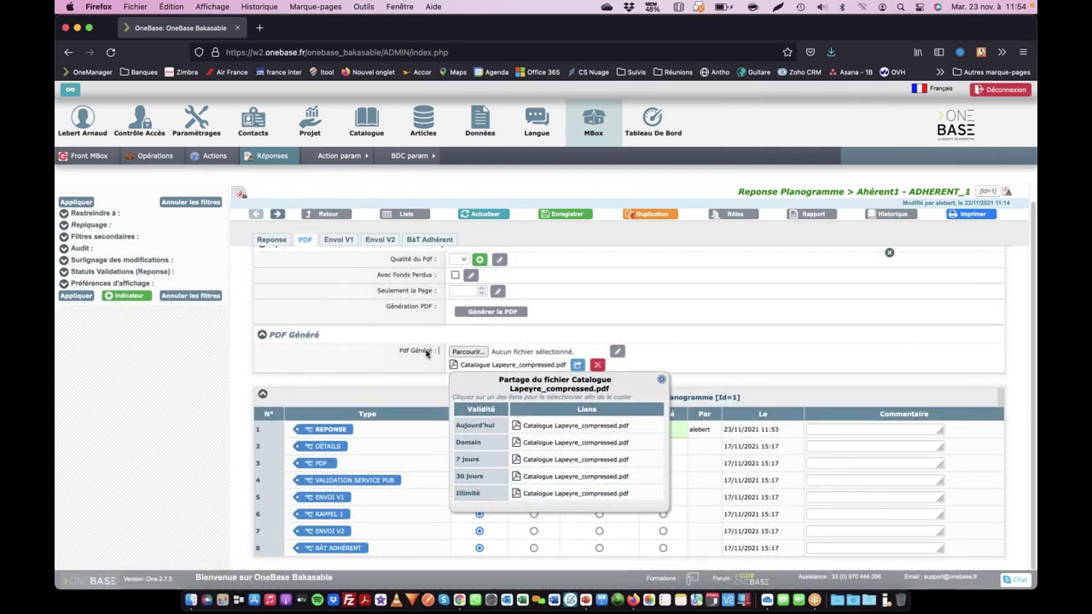
click(662, 380)
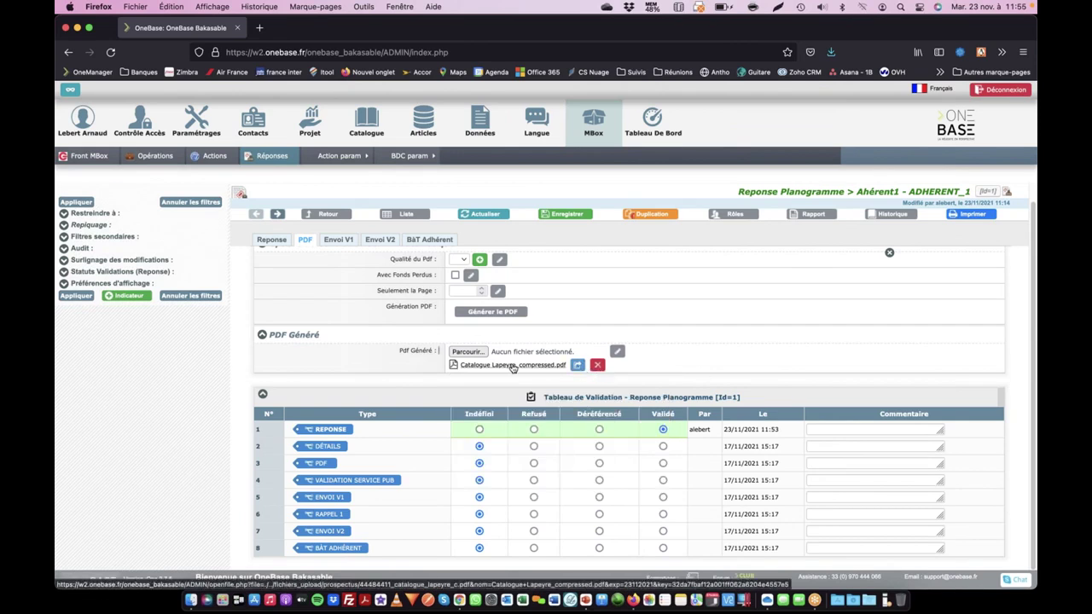
- Recheck the PDF sharing links once more, then switch to the meeting application
click(578, 365)
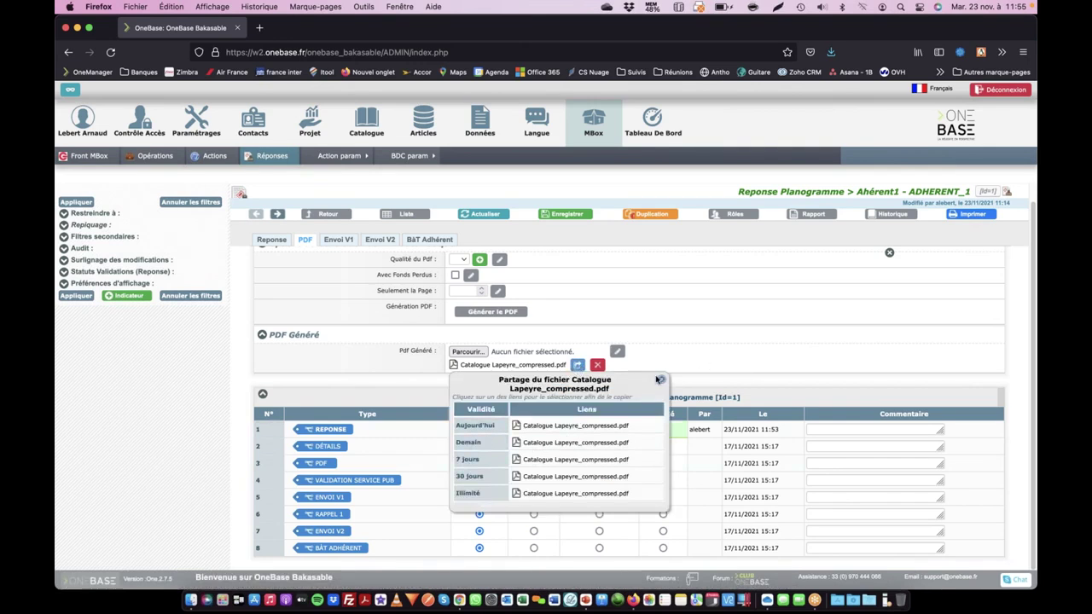
click(661, 379)
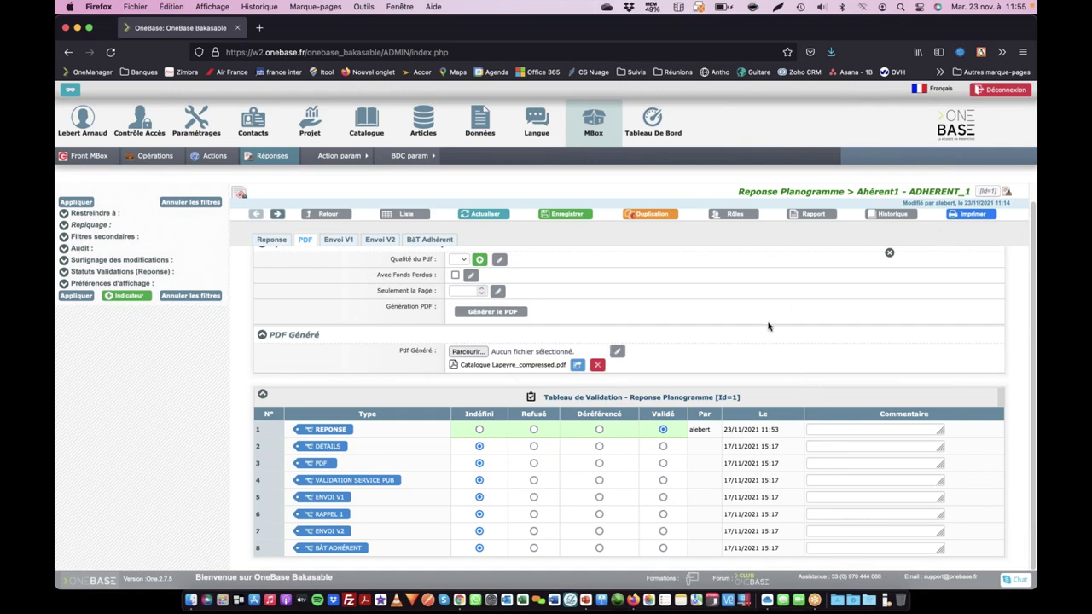
key(super+Tab)
click(583, 295)
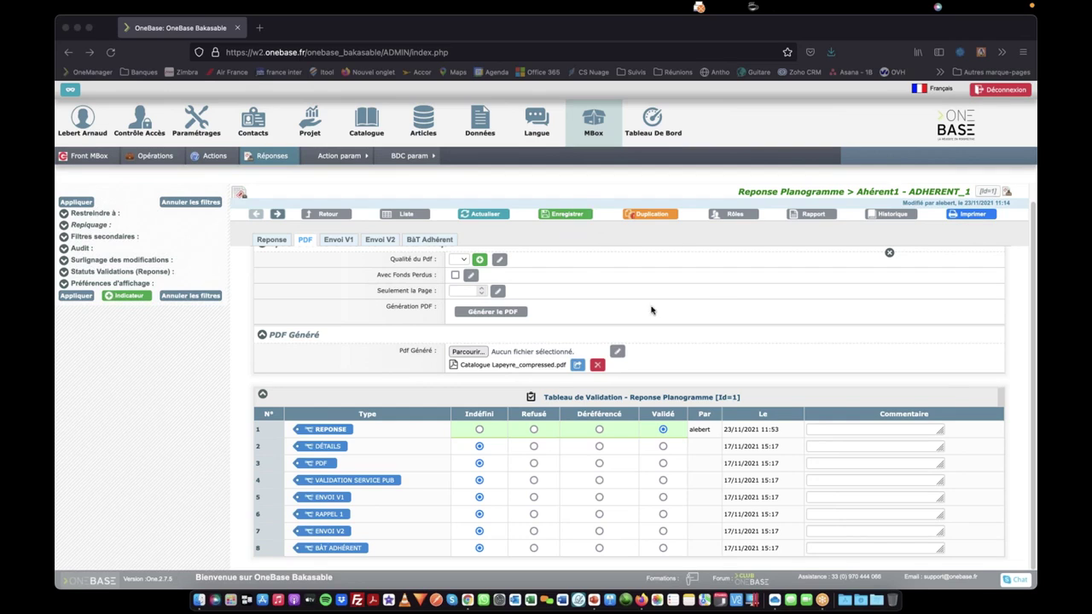
- Bring the PowerPoint slideshow forward and advance from the good-practices slide toward Contacts
key(super+Tab)
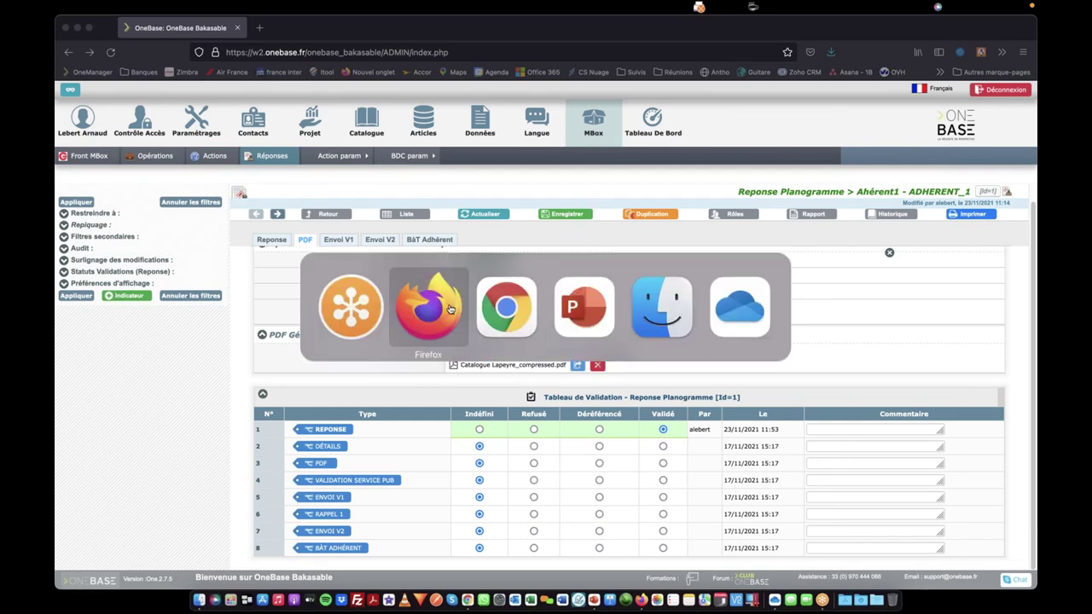
click(576, 294)
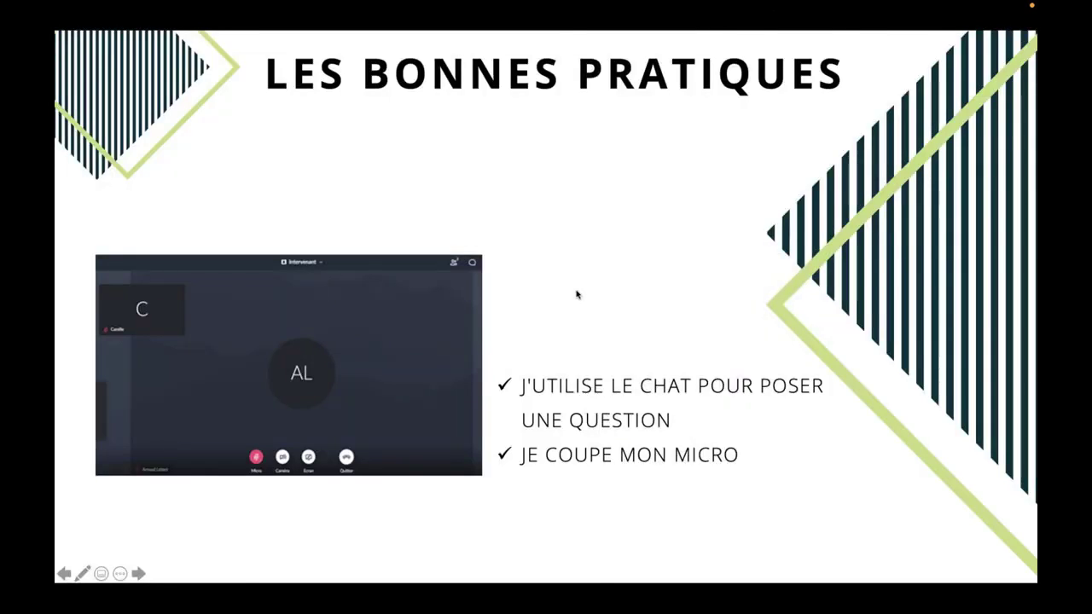
click(576, 295)
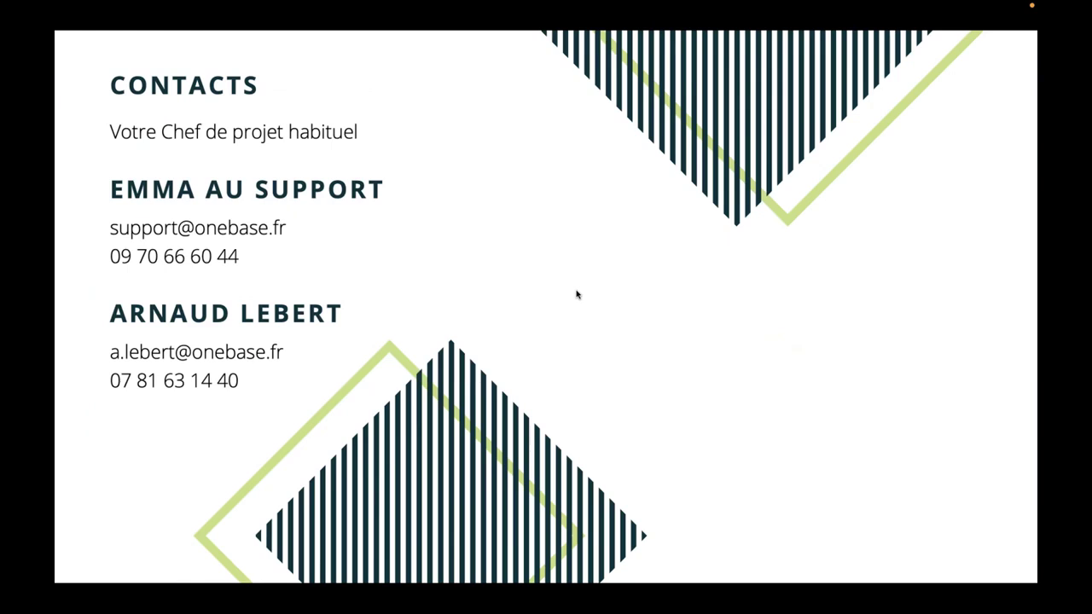